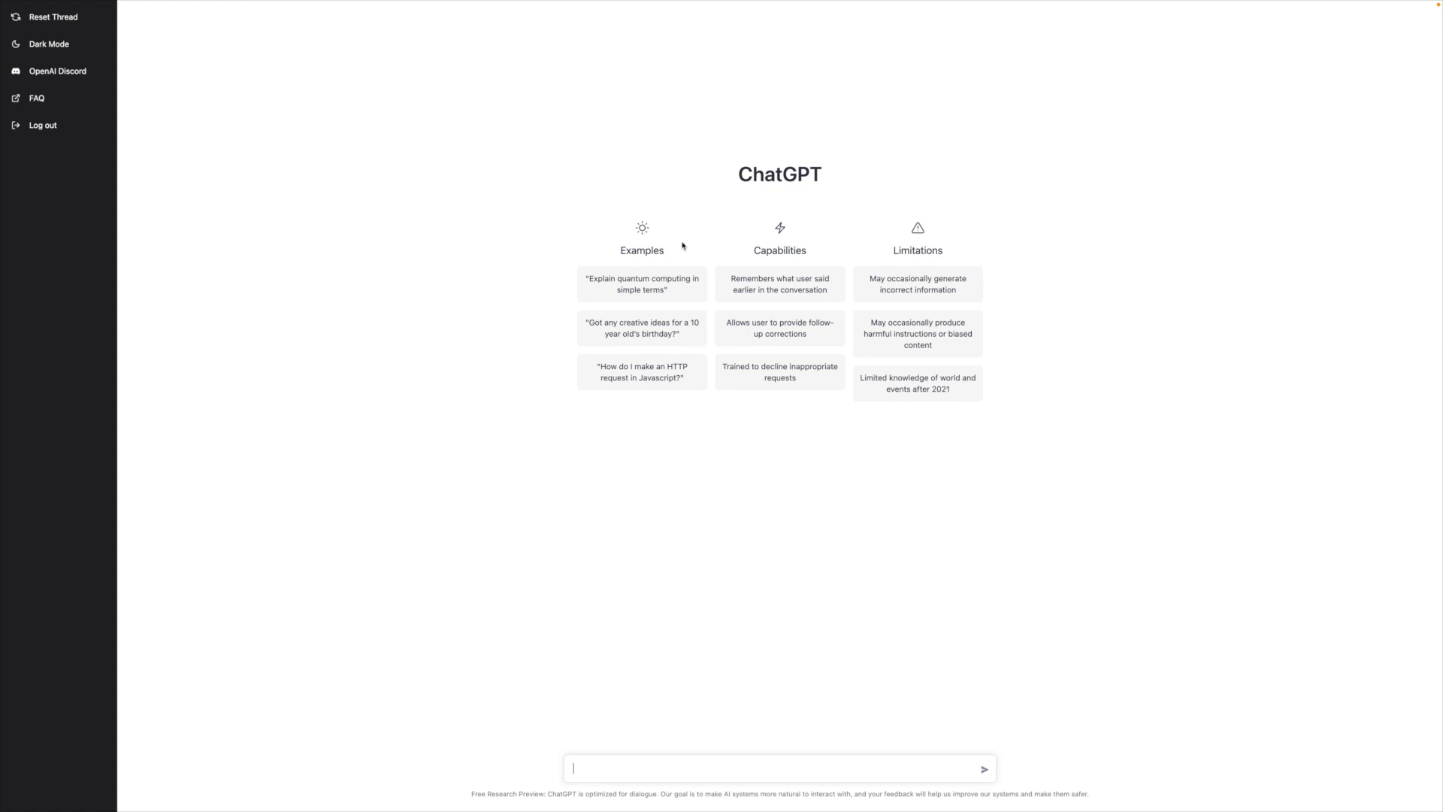
# Highlight the Examples and Capabilities headings on the ChatGPT start page
pyautogui.moveTo(618, 251); pyautogui.dragTo(665, 252)
pyautogui.moveTo(752, 251); pyautogui.dragTo(950, 251)
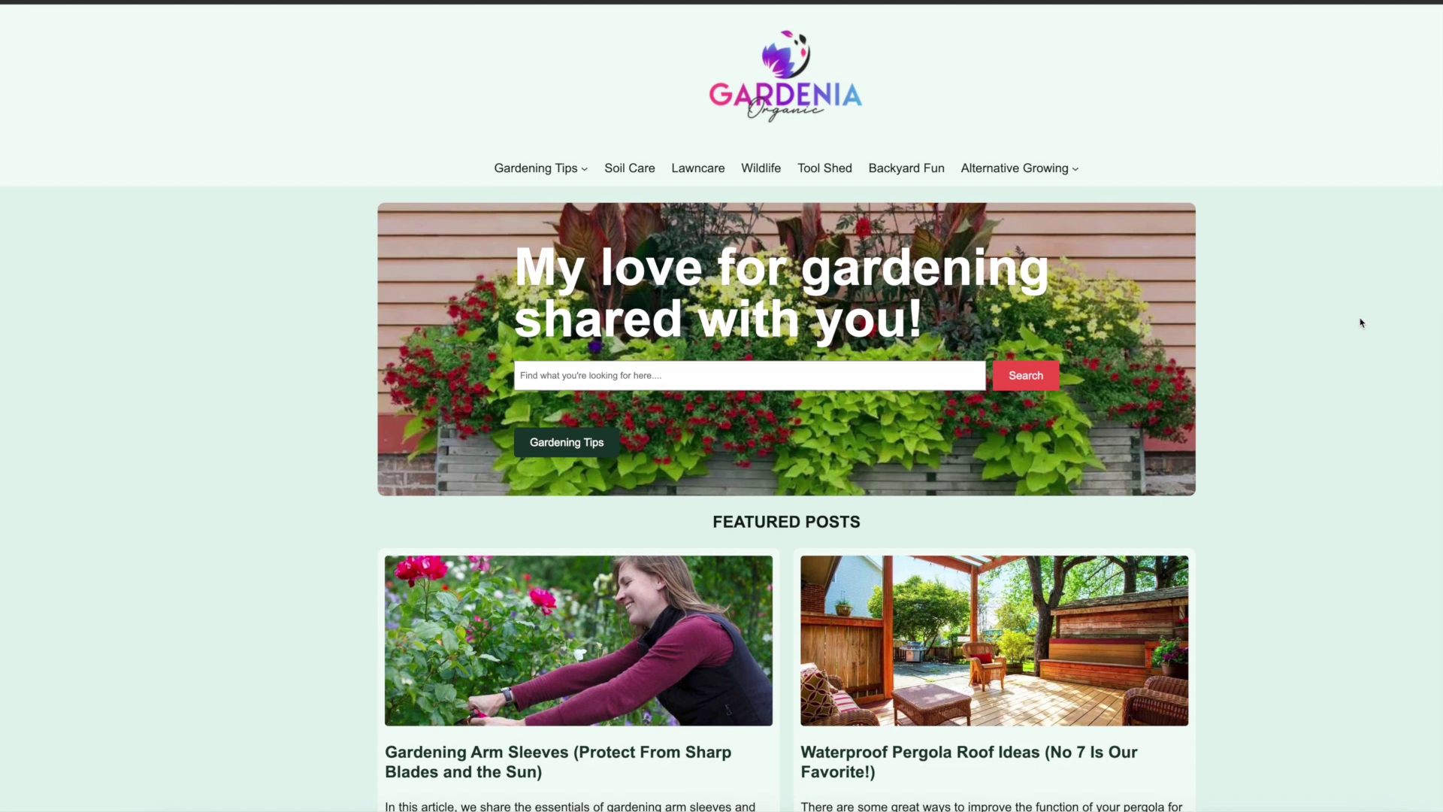
# Open the '11 Flowers with Negative Meanings' post from Latest Posts and copy its title
pyautogui.scroll(-5, 1361, 323)
pyautogui.scroll(-6, 1361, 324)
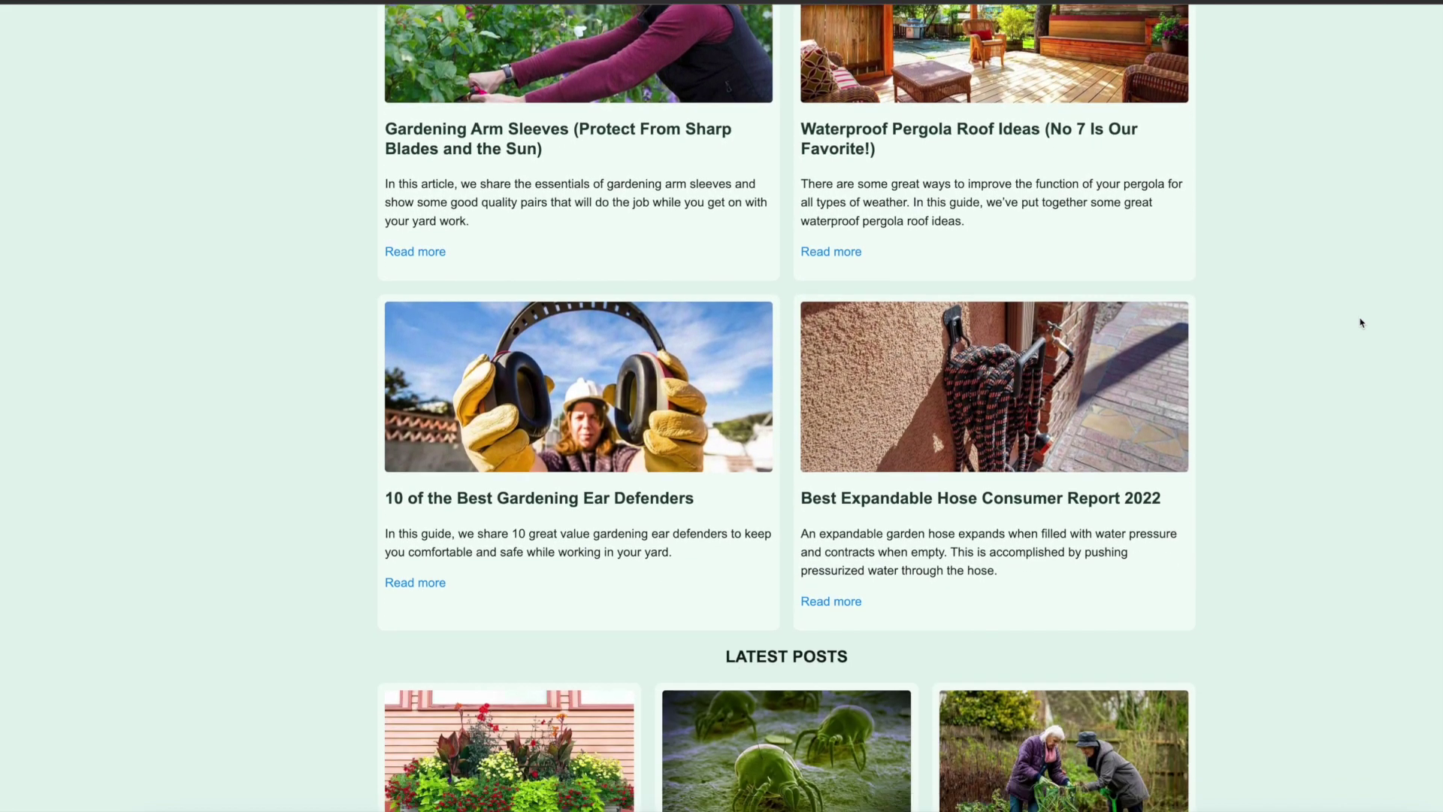
pyautogui.scroll(-3, 1361, 323)
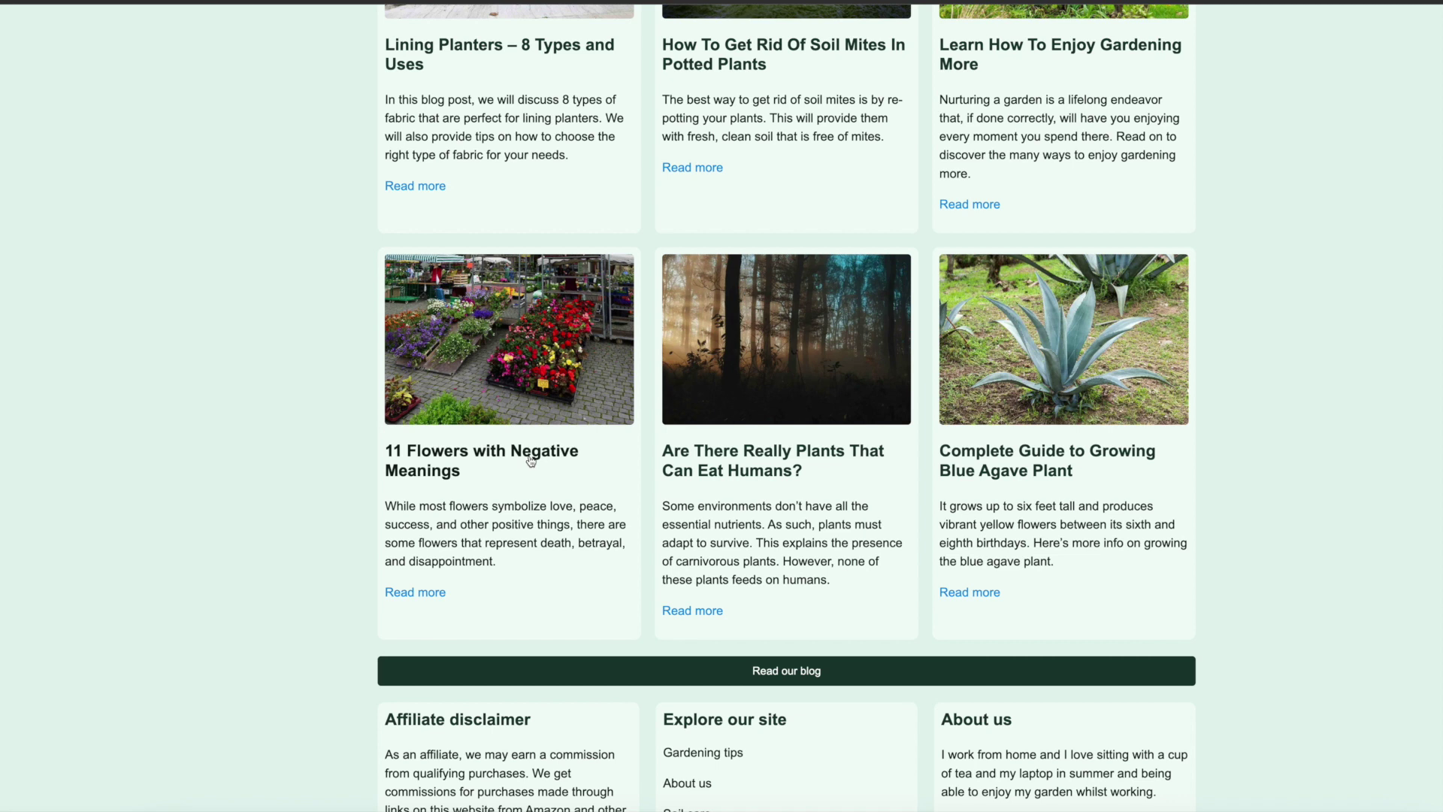
pyautogui.click(530, 461)
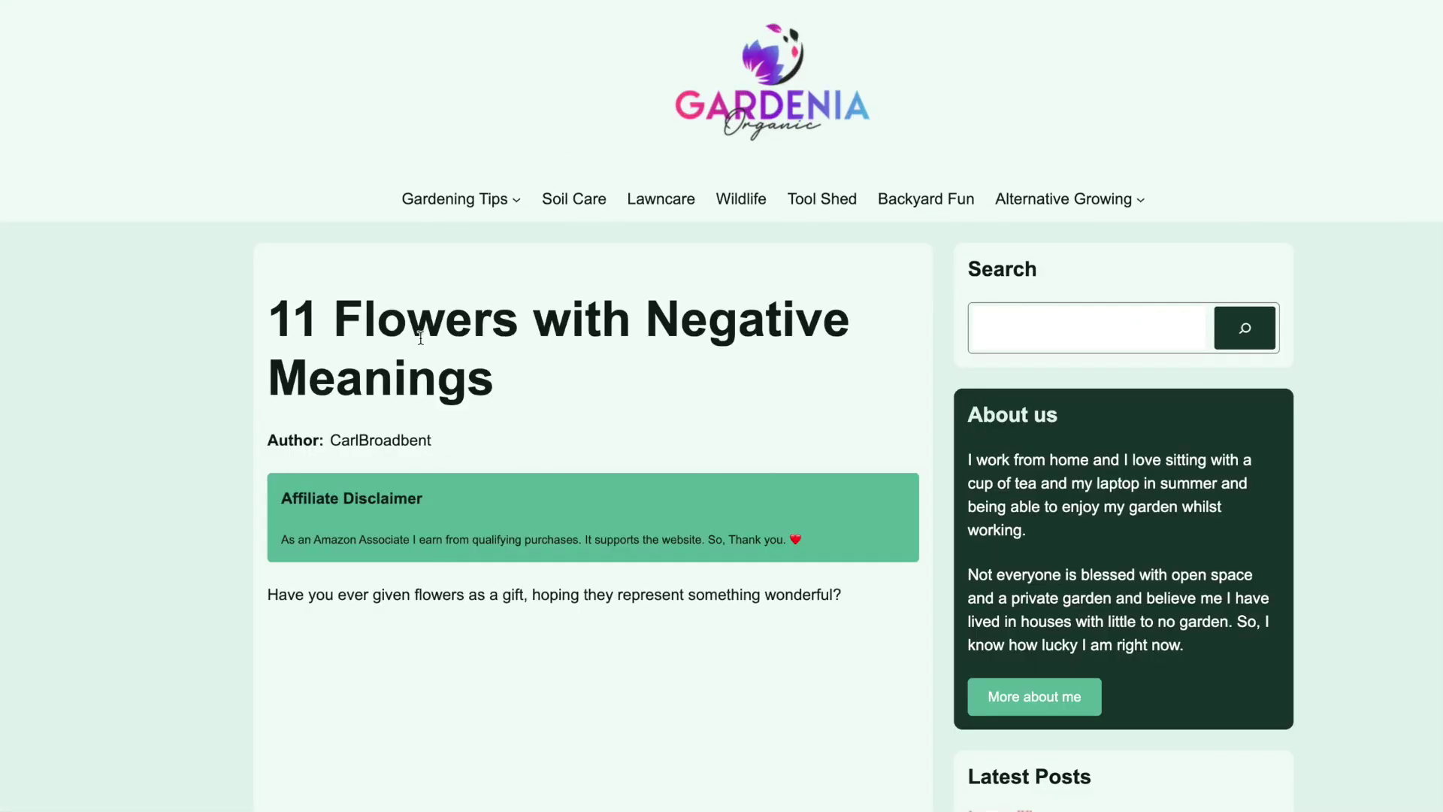
pyautogui.moveTo(494, 379); pyautogui.dragTo(271, 315)
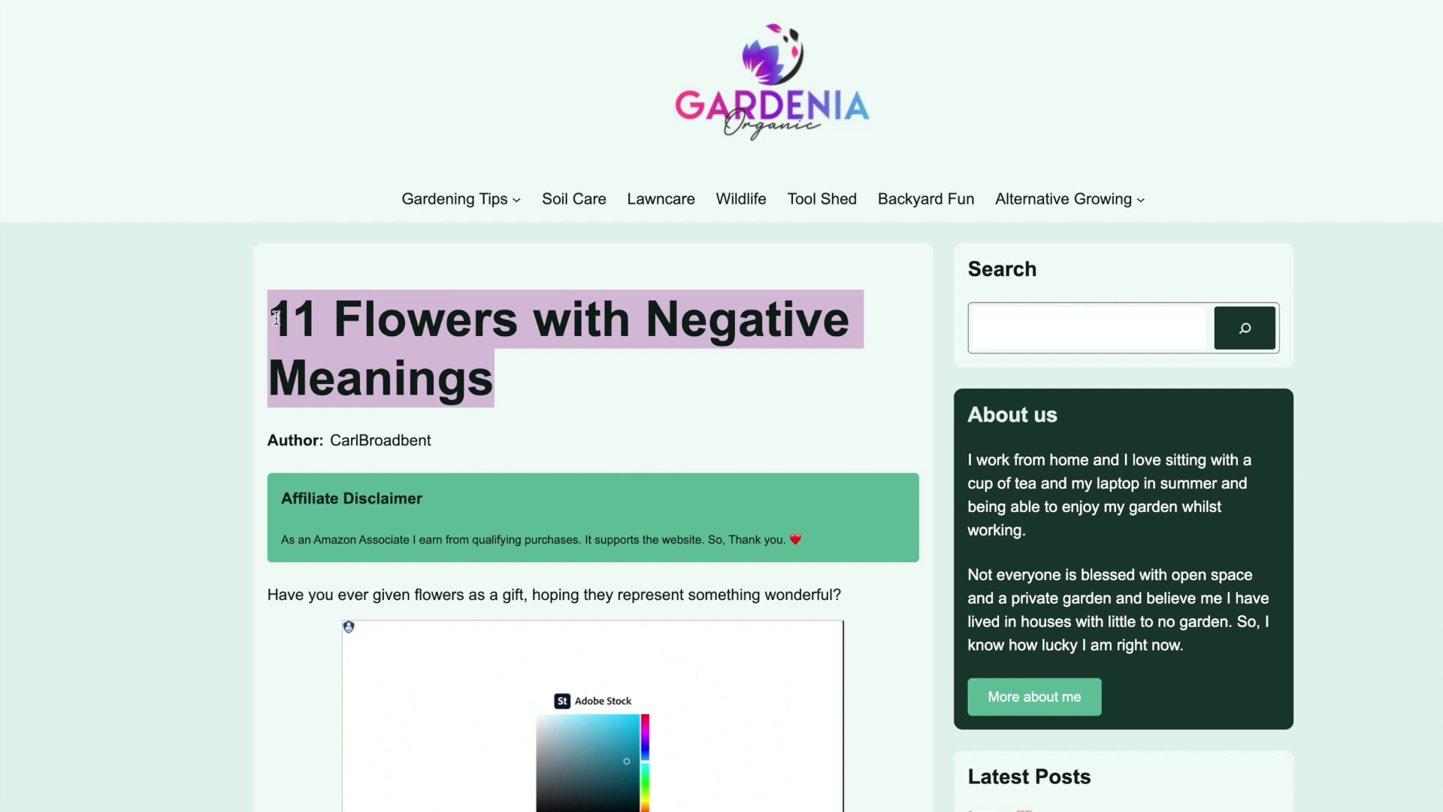
pyautogui.rightClick(348, 314)
pyautogui.click(374, 354)
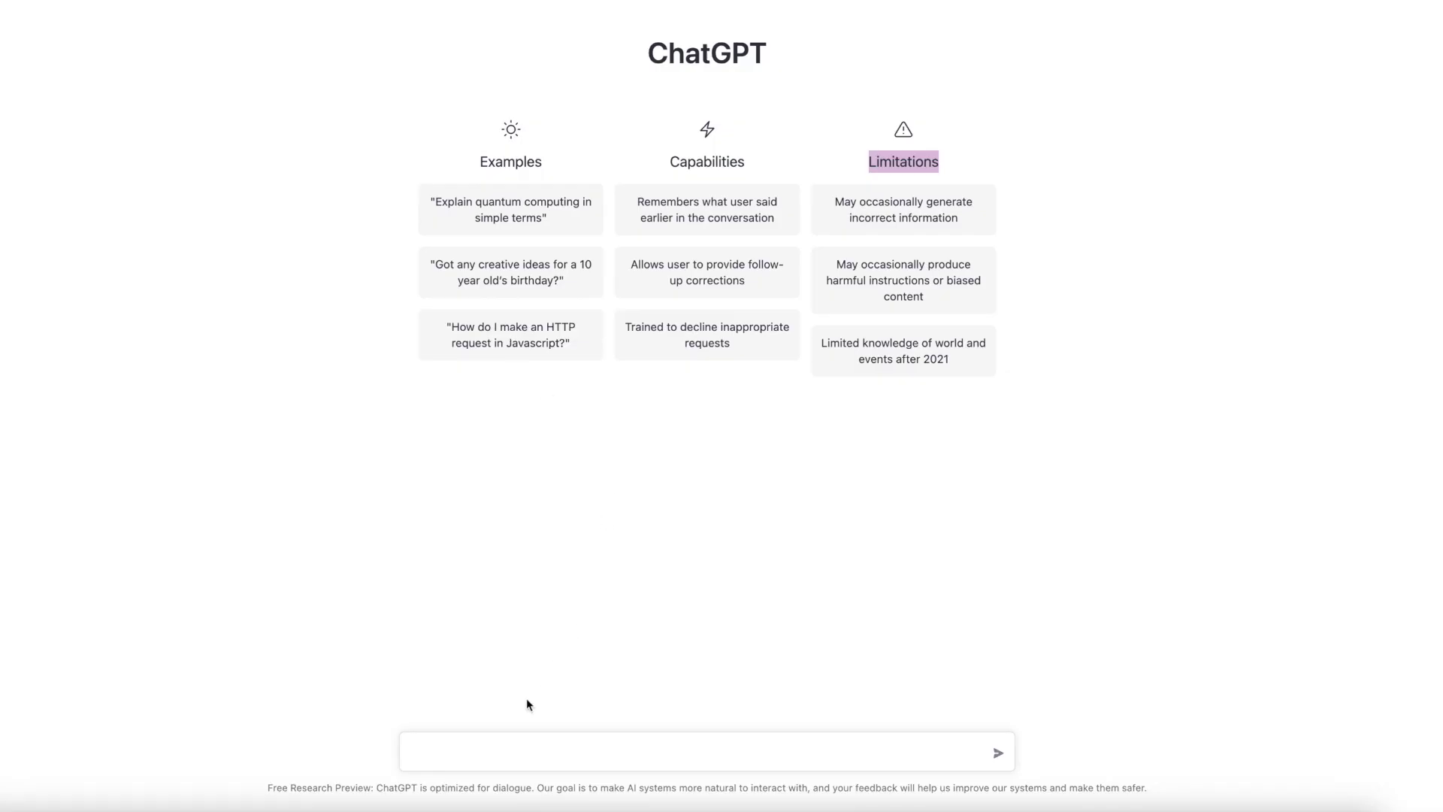
# Write 'WRITE ME 5 CLICK WORTHY TITLES FOR MY BLOG POST ENTITLED' followed by the pasted post title
pyautogui.click(488, 749)
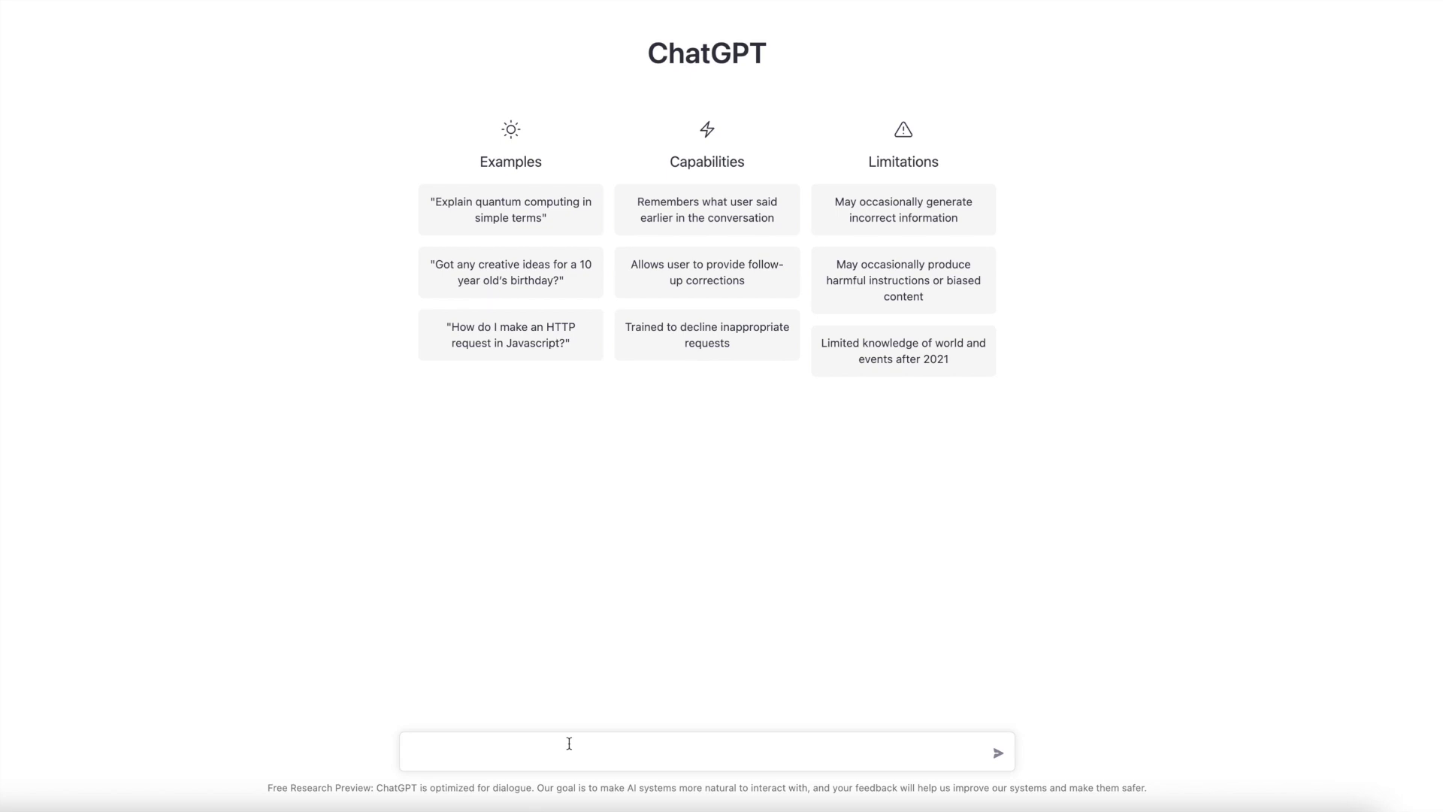
pyautogui.write('WRITE ME ')
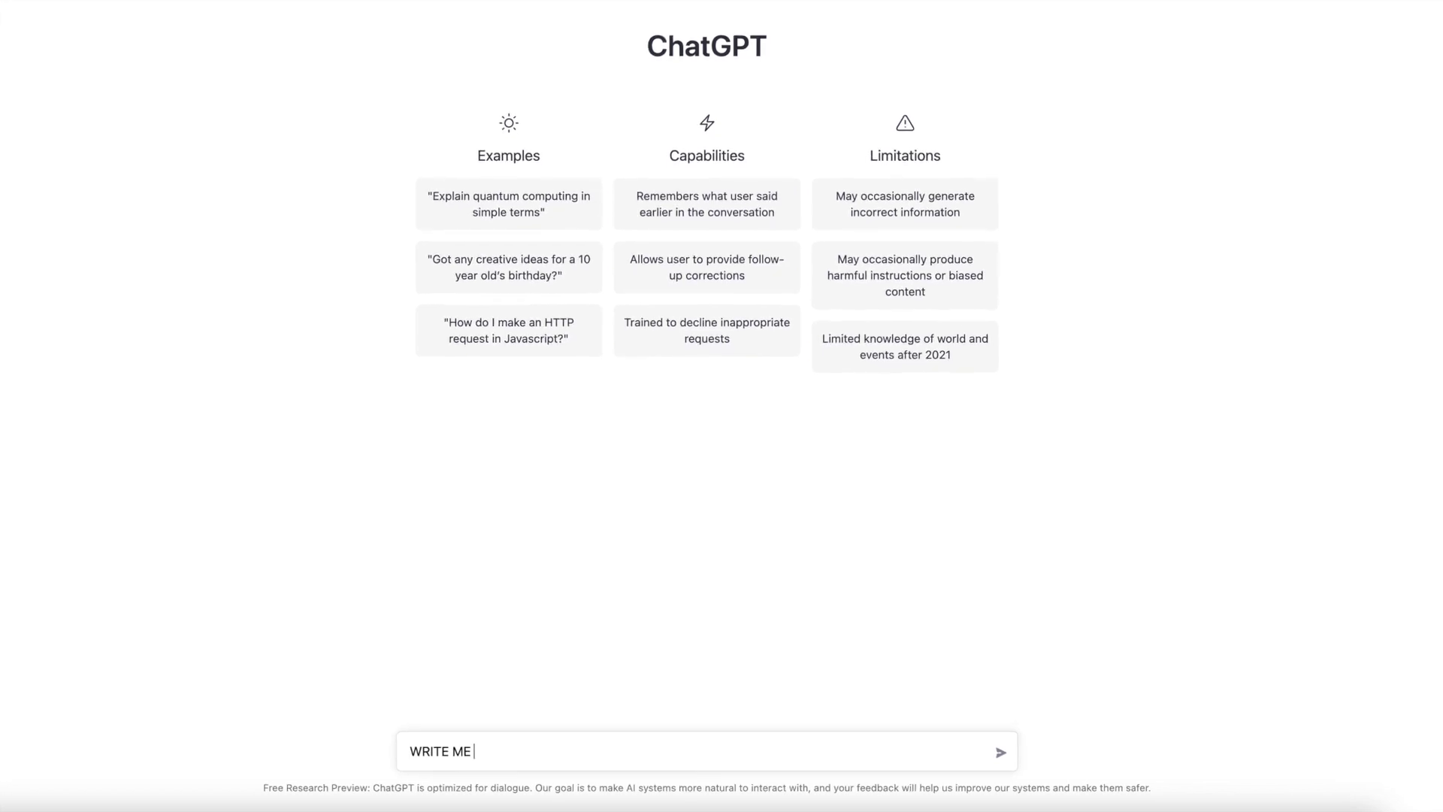
pyautogui.write('5 CLIC')
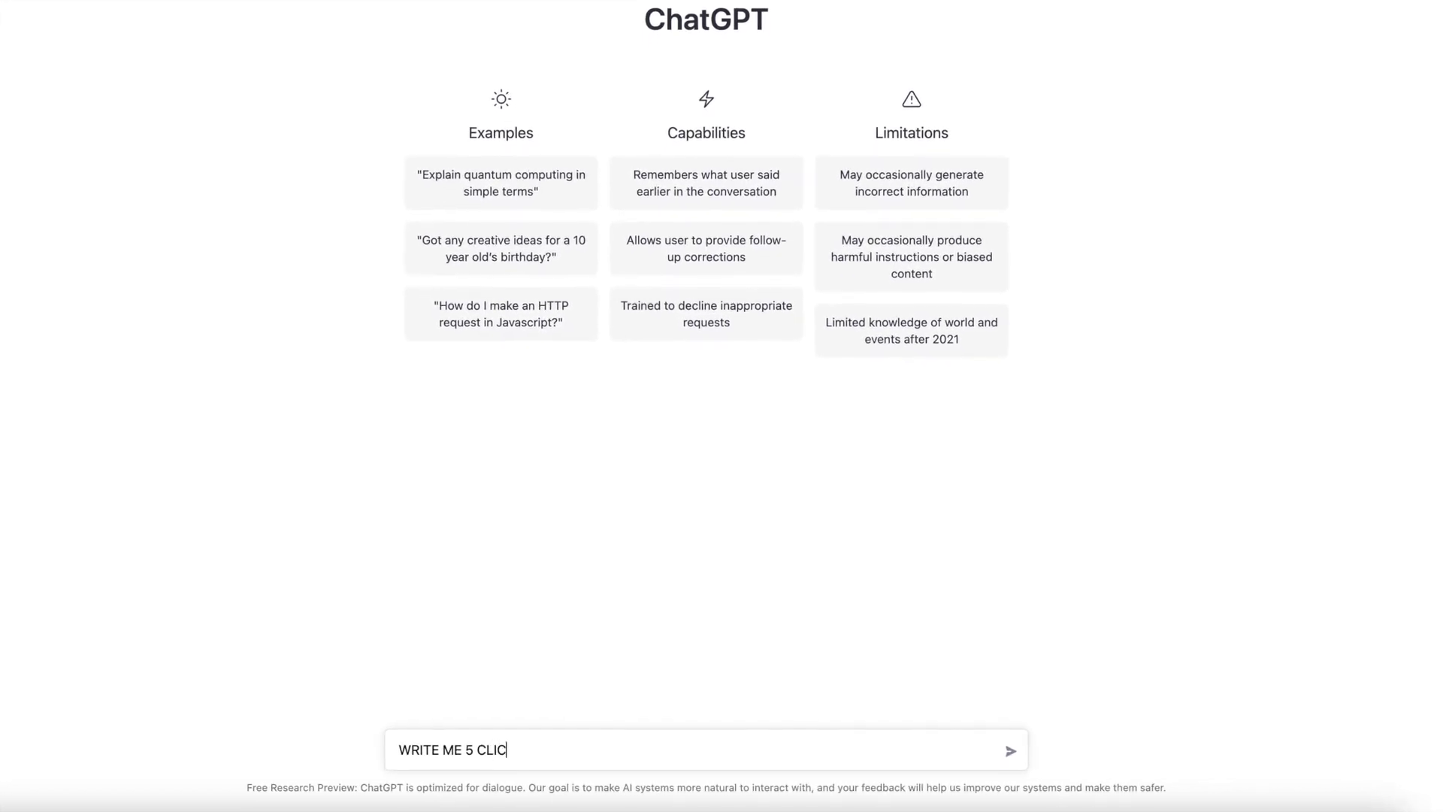
pyautogui.write('K WORTHY ')
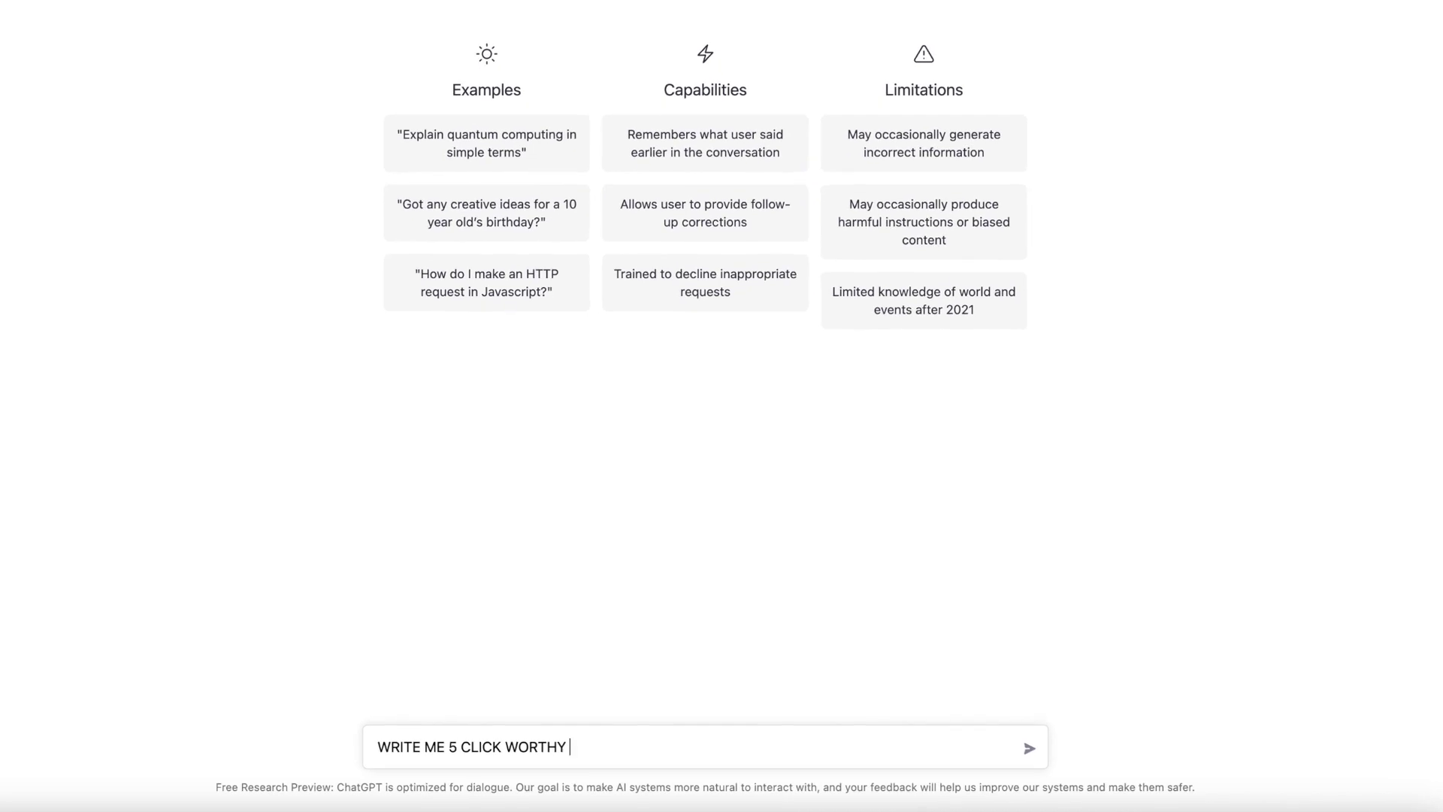
pyautogui.write('TITLES F')
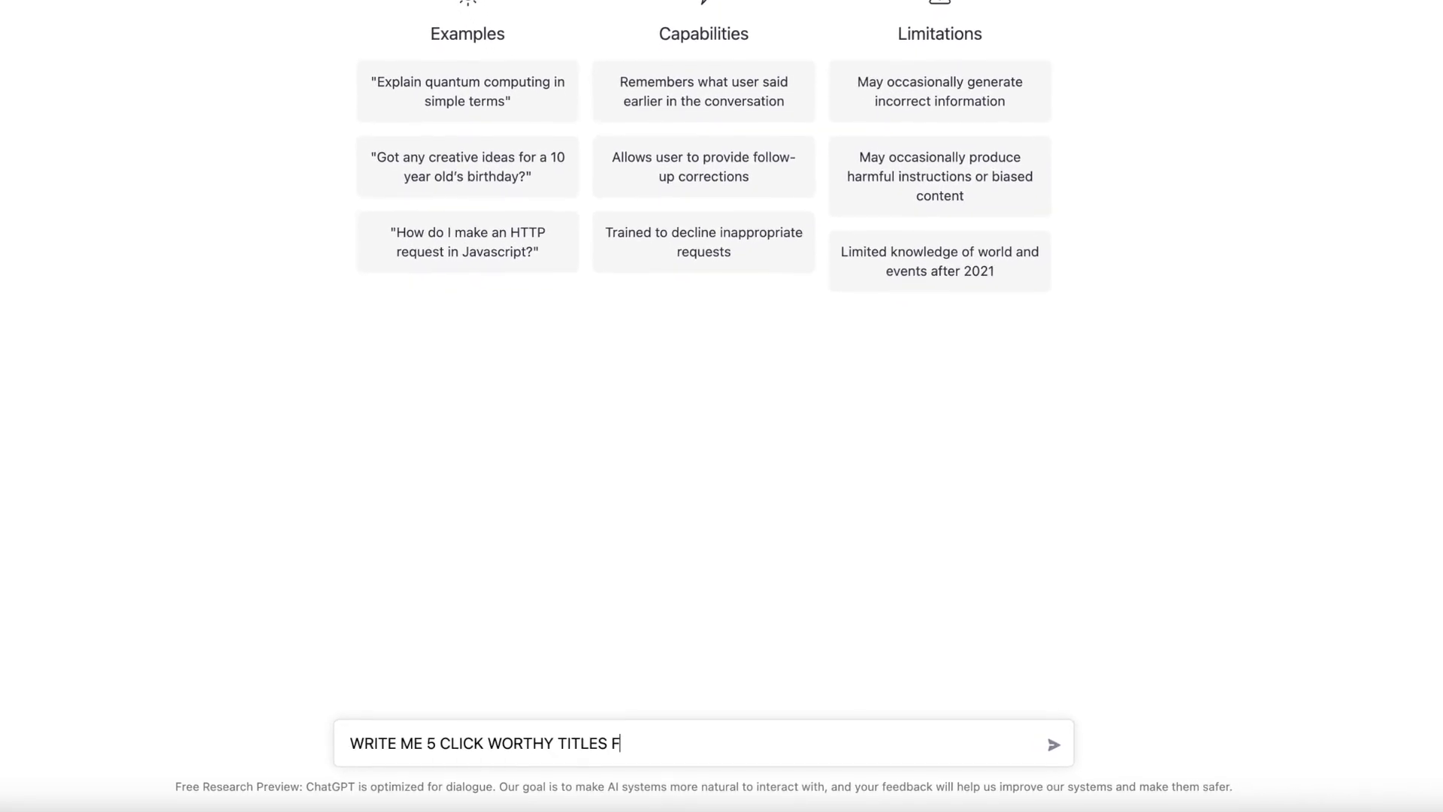
pyautogui.write('OR MY BLO')
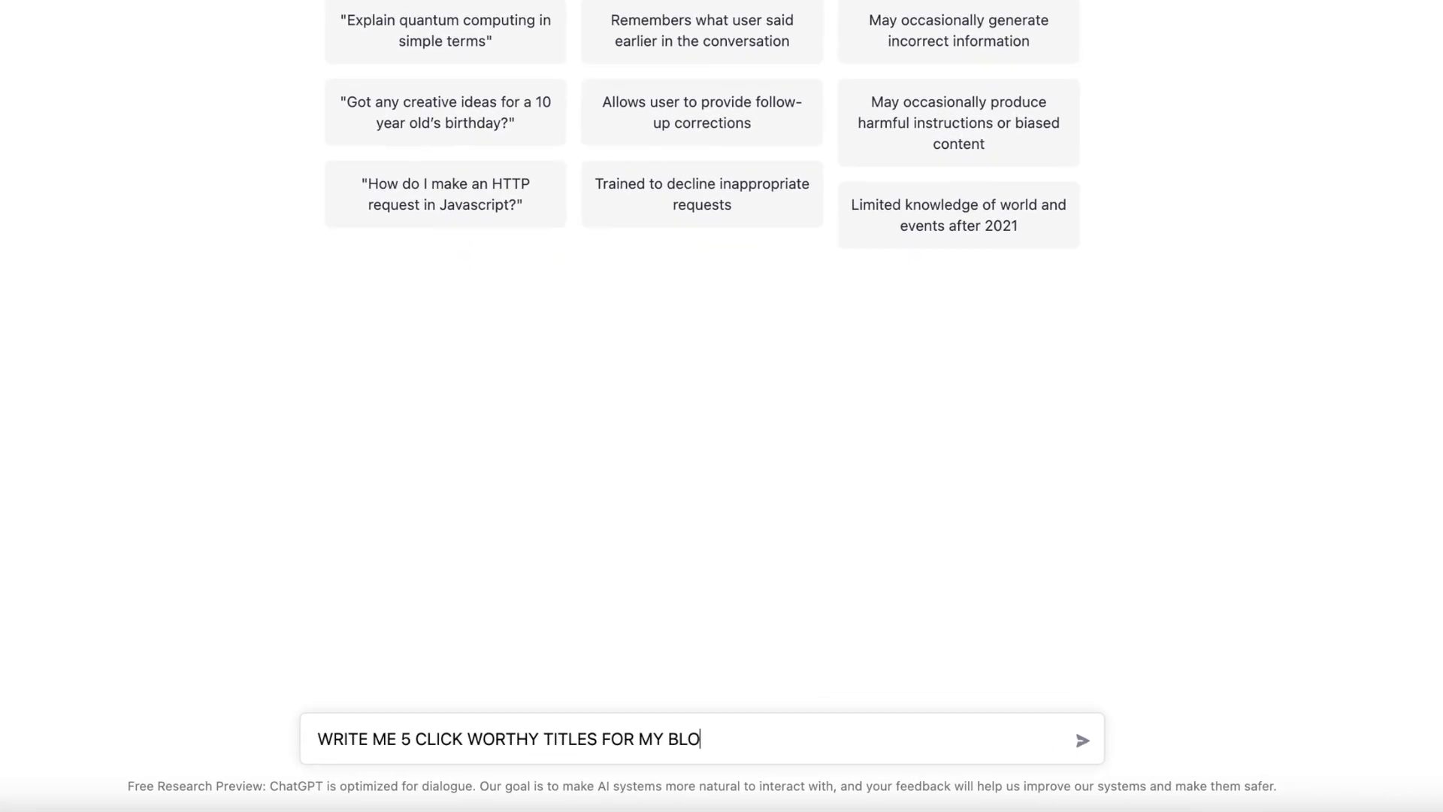
pyautogui.write('G POST EN')
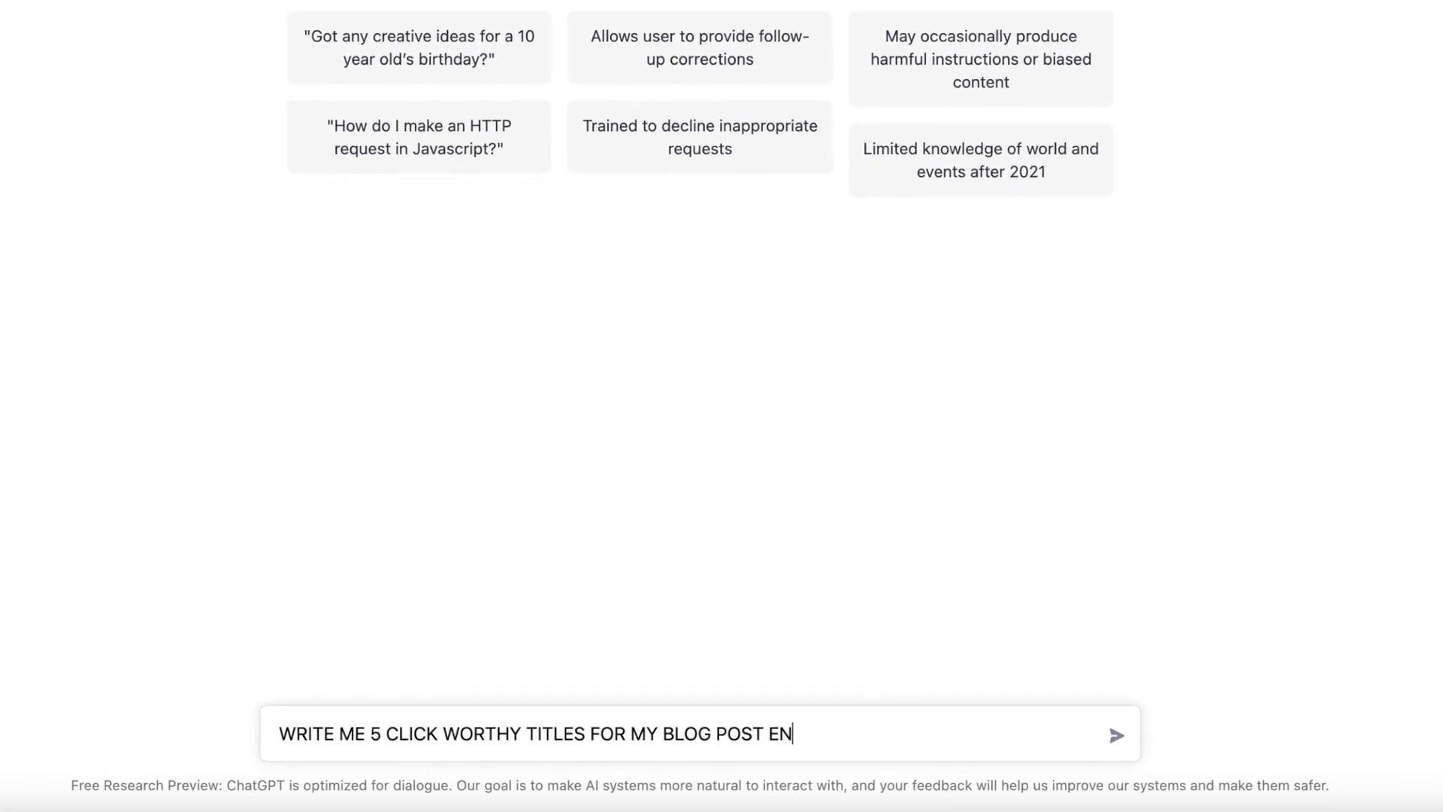
pyautogui.write('TITLE ')
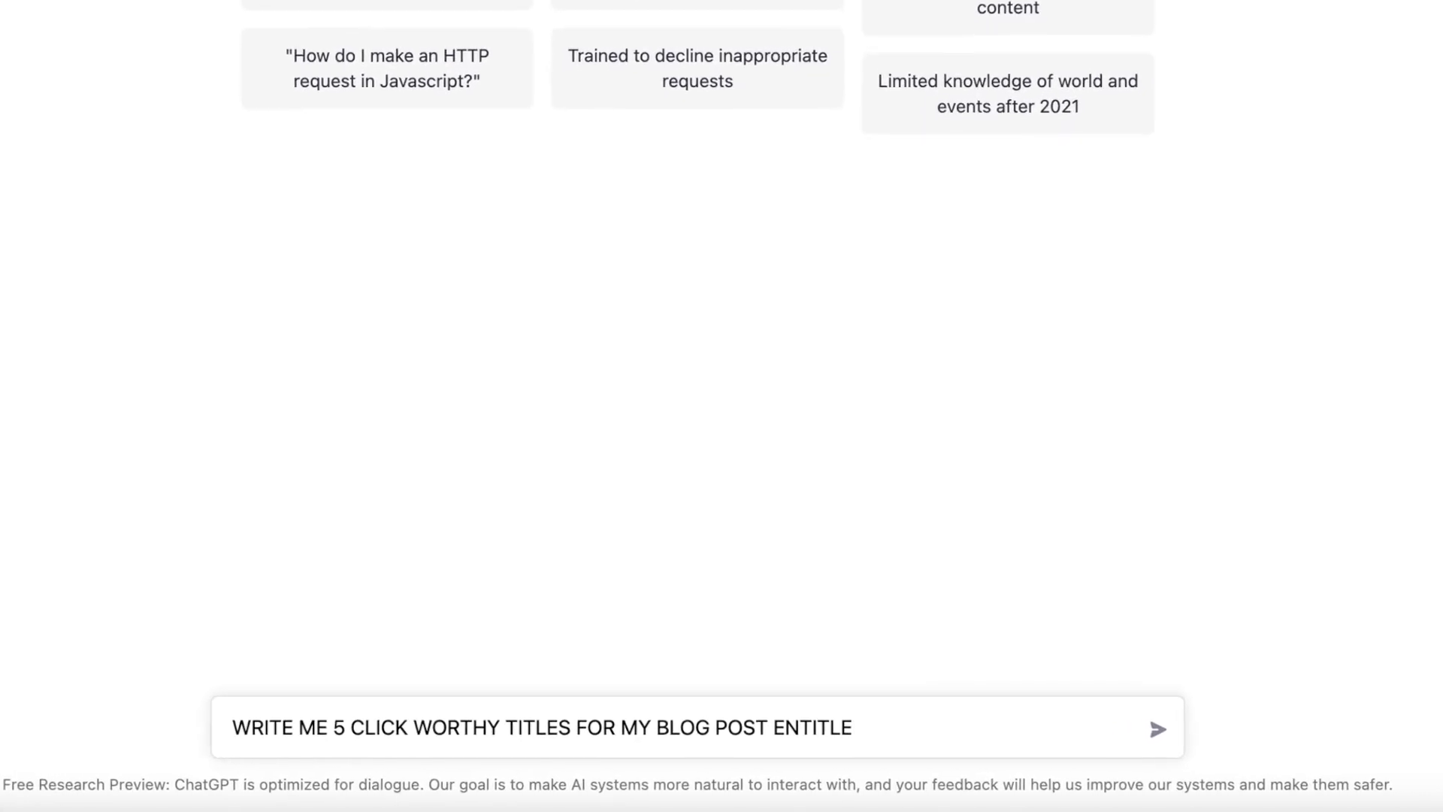
pyautogui.write('D')
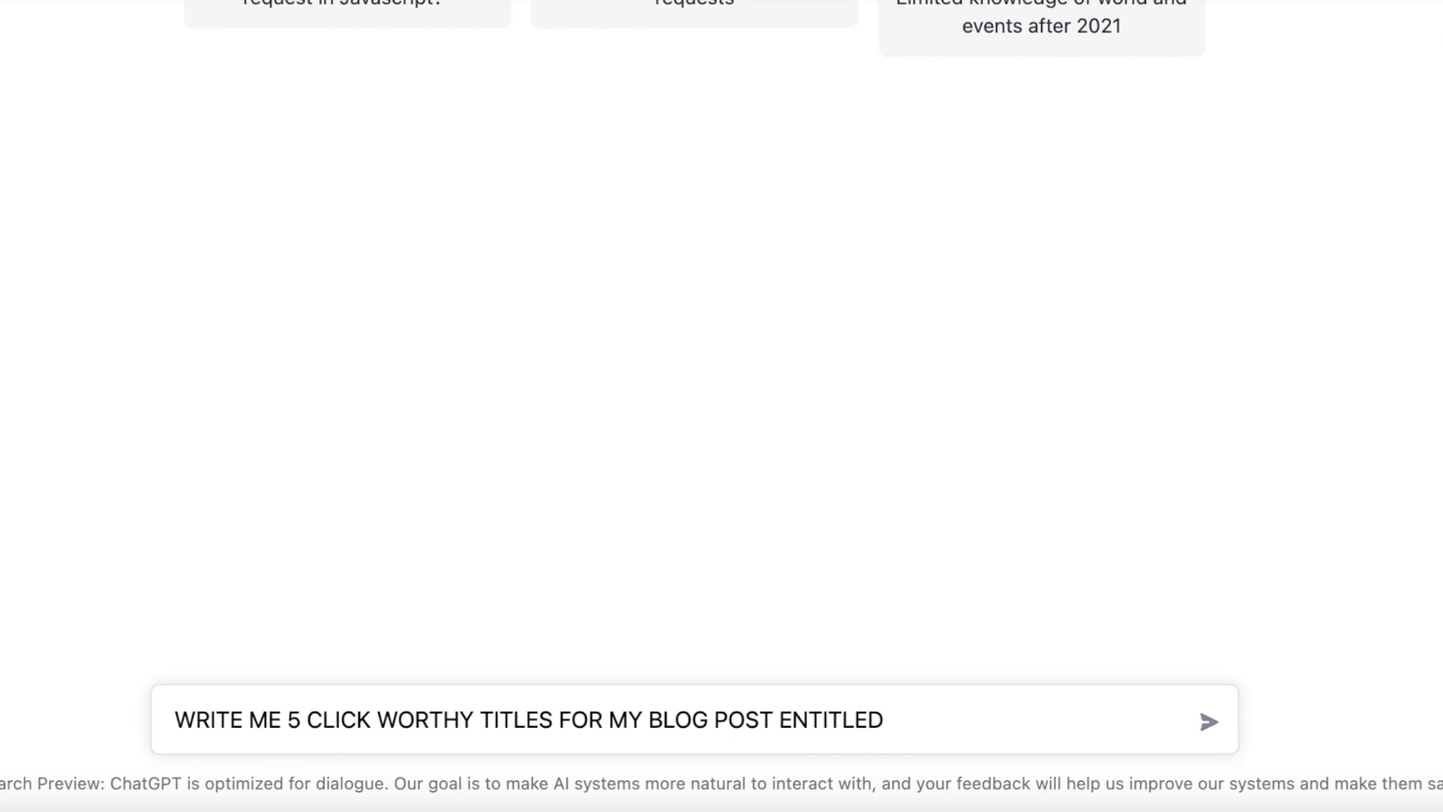
pyautogui.write('11 Flowers with Negative Meanings')
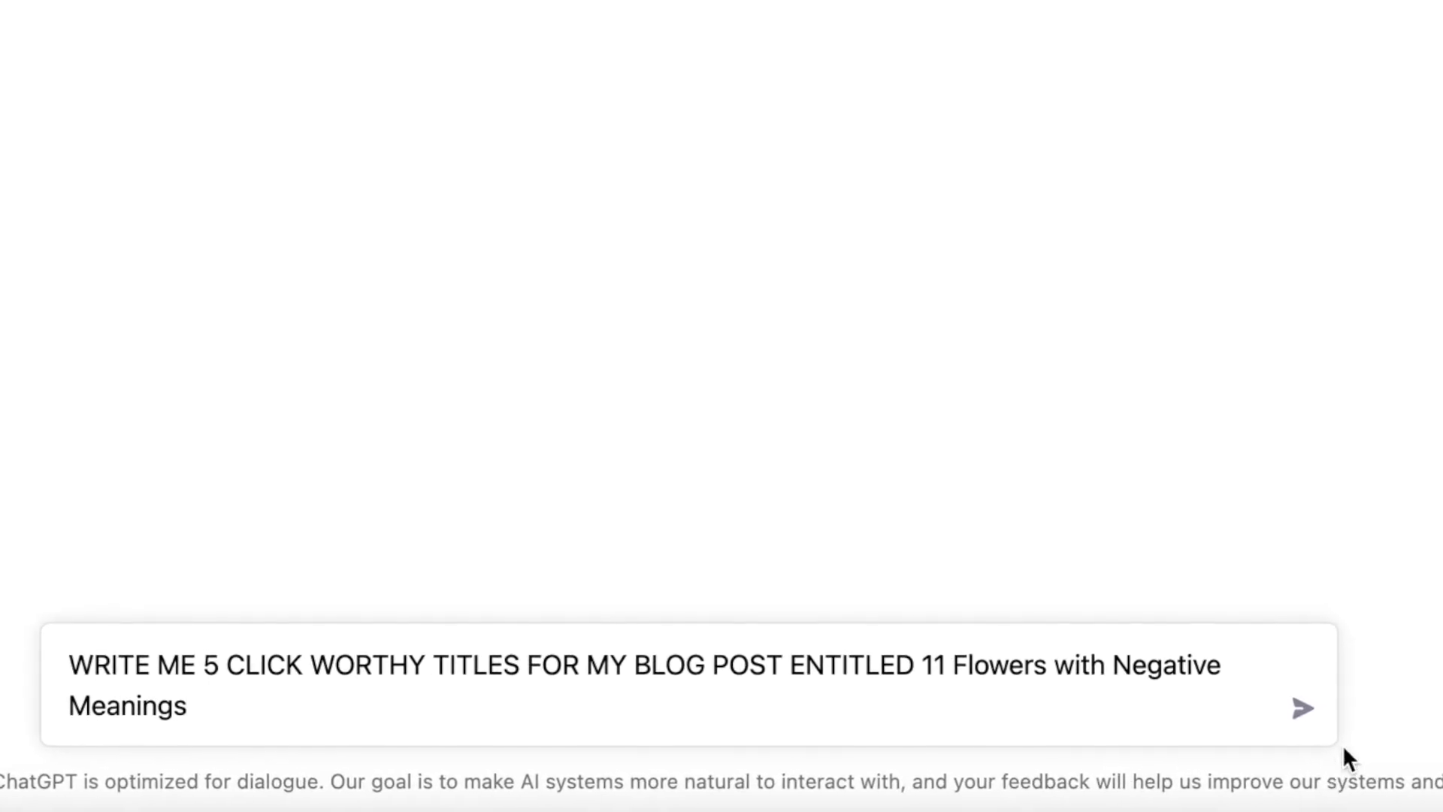
# Send the request, then highlight suggested titles 2, 5 and 4 in ChatGPT's reply
pyautogui.click(1302, 708)
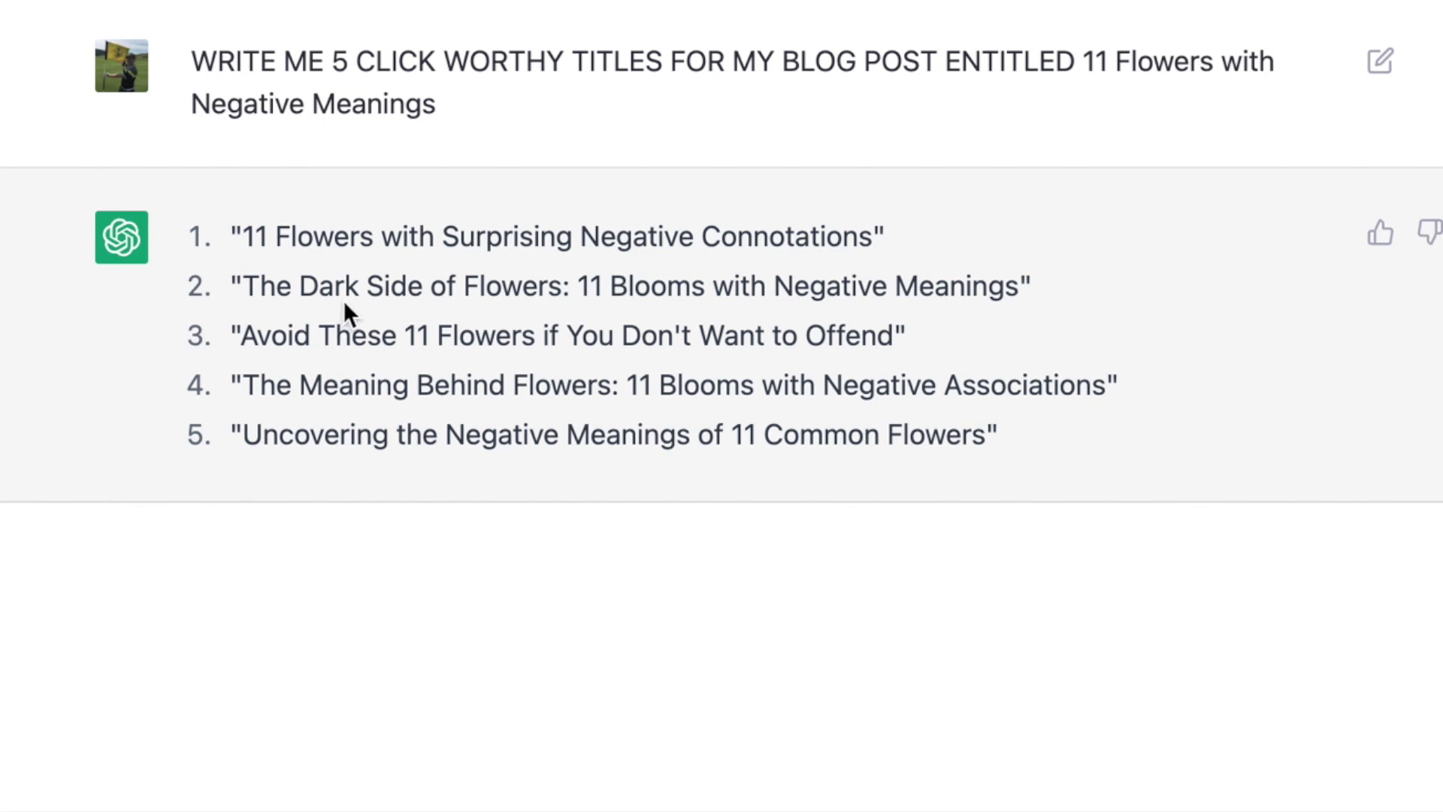
pyautogui.moveTo(244, 285); pyautogui.dragTo(1113, 287)
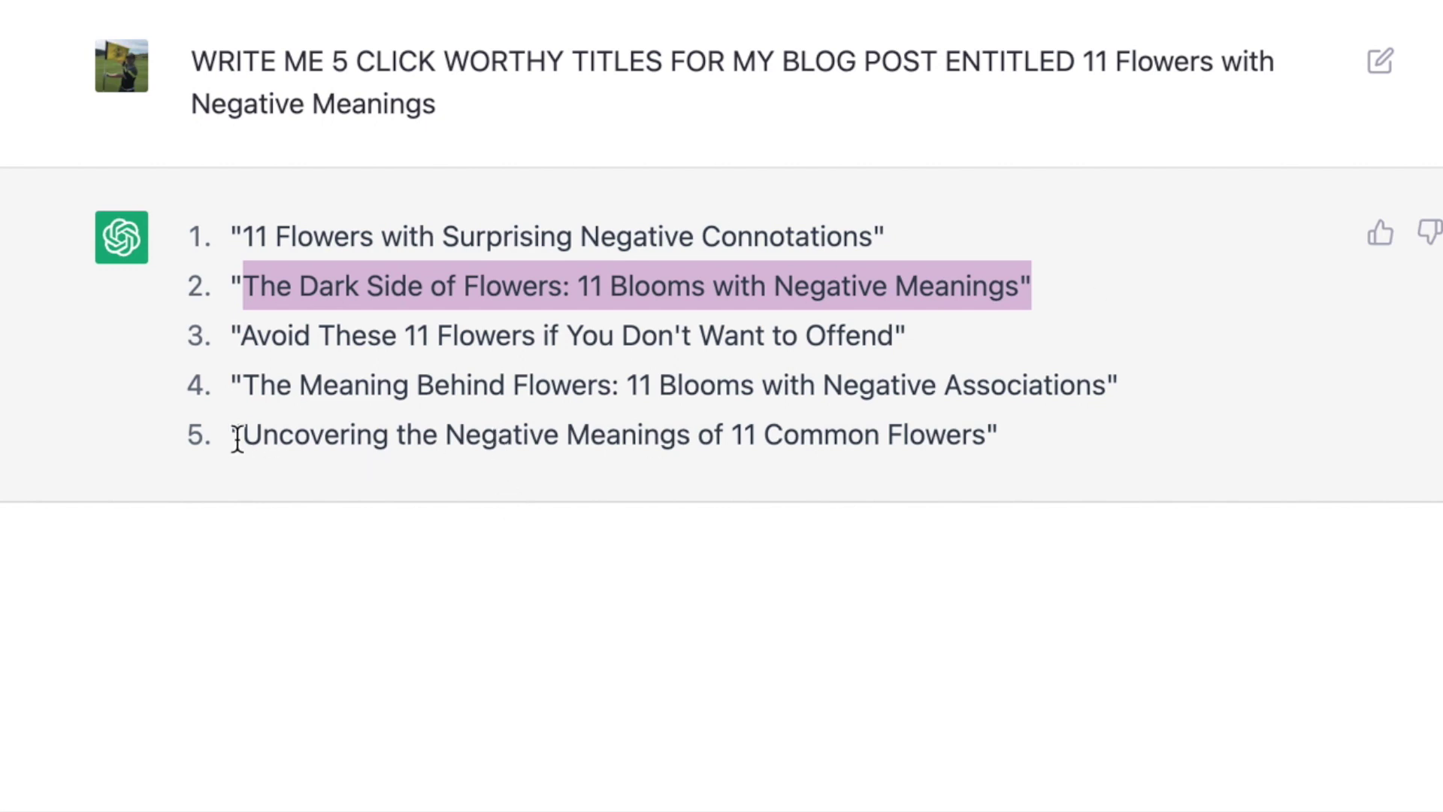
pyautogui.click(262, 440)
pyautogui.moveTo(456, 432); pyautogui.dragTo(996, 430)
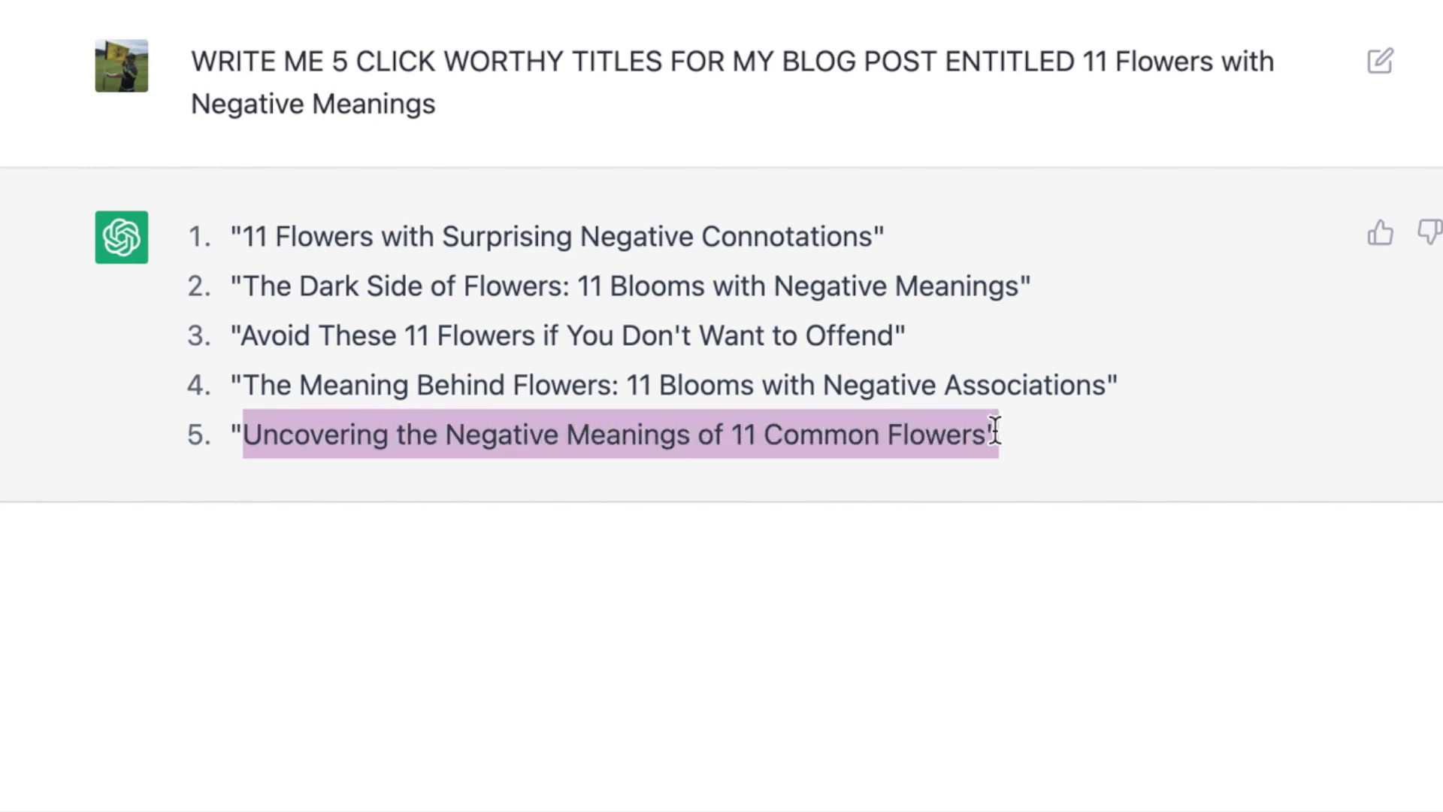
pyautogui.click(1040, 435)
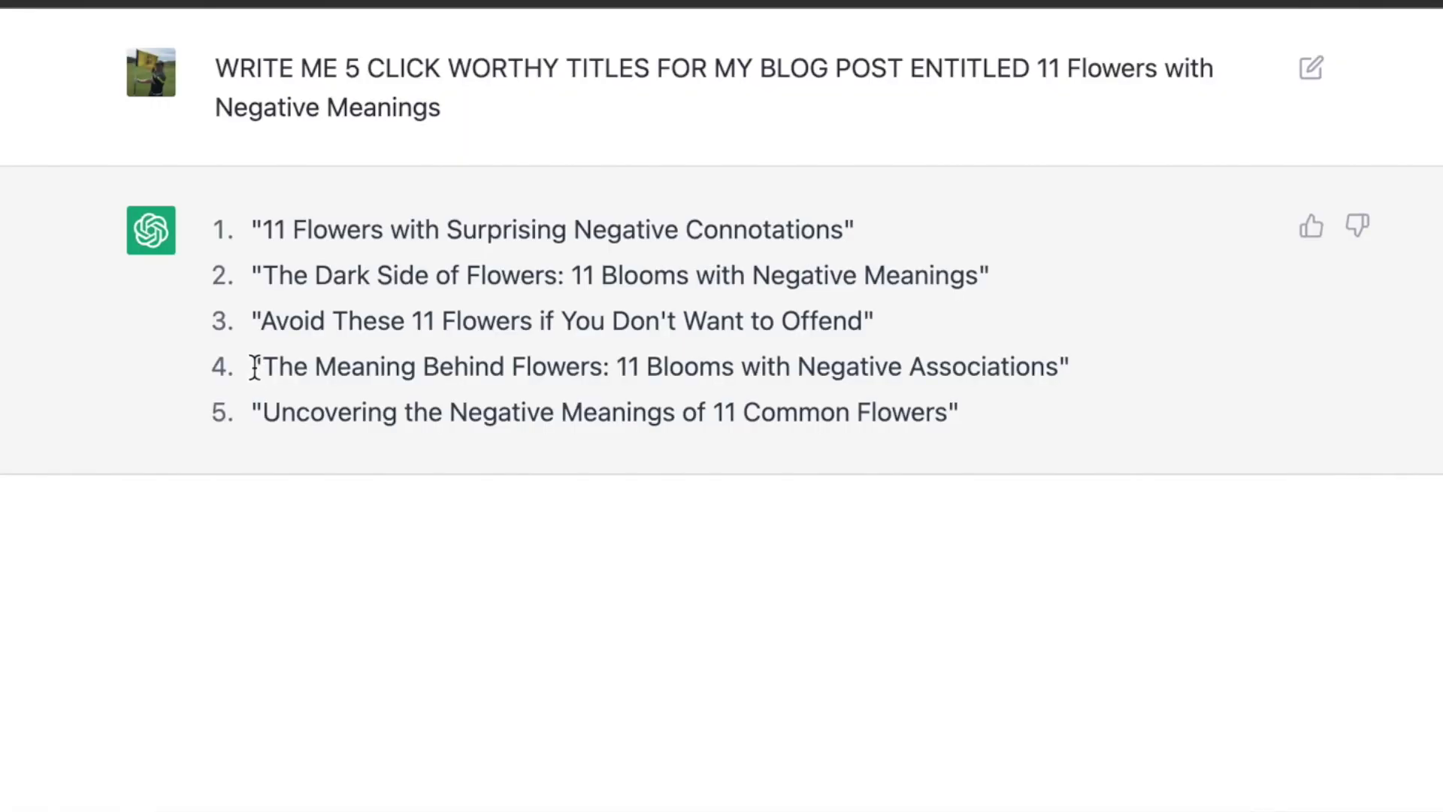
pyautogui.moveTo(768, 144); pyautogui.dragTo(1137, 140)
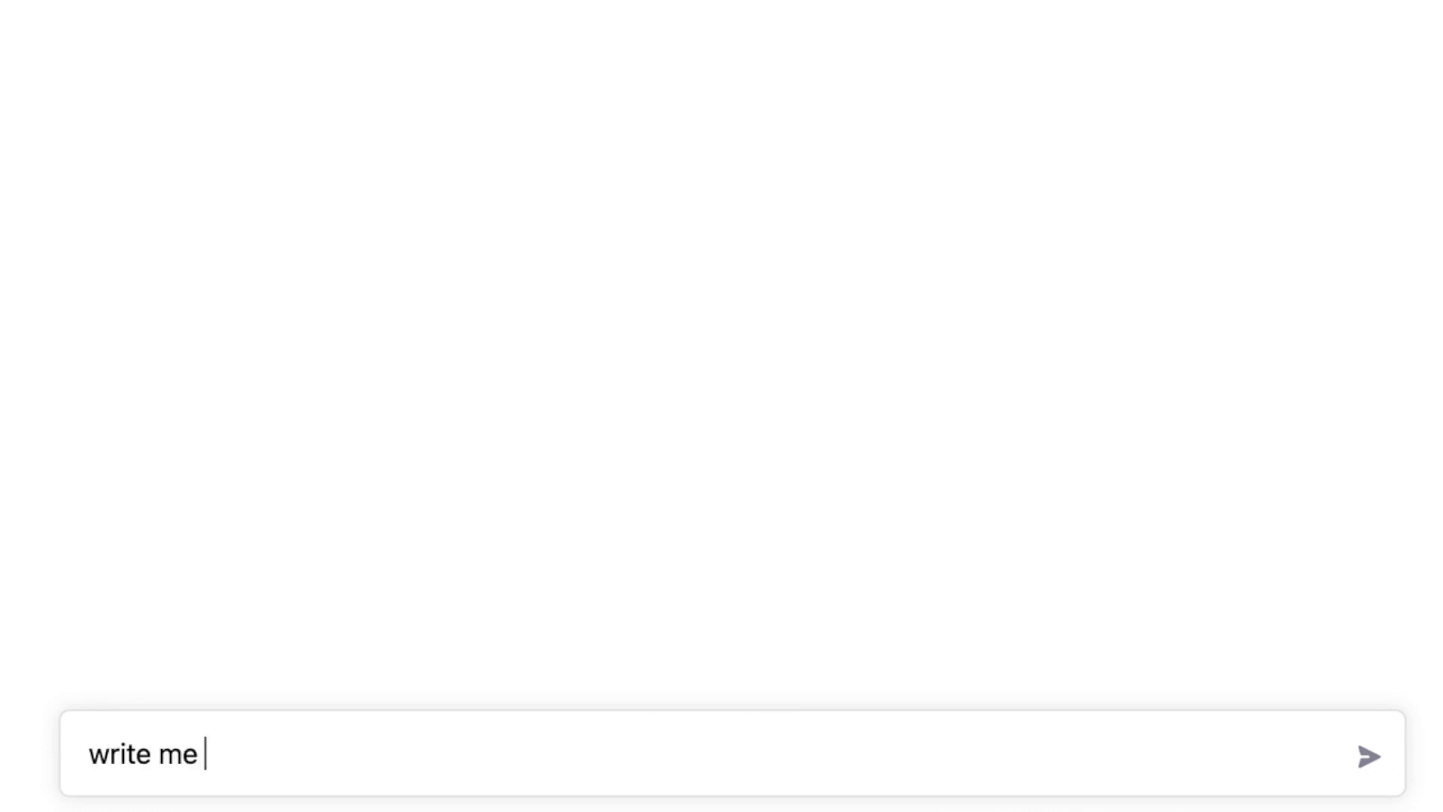
# Type a request for 10 really catchy blog post titles under 70 characters
pyautogui.write('10 blo')
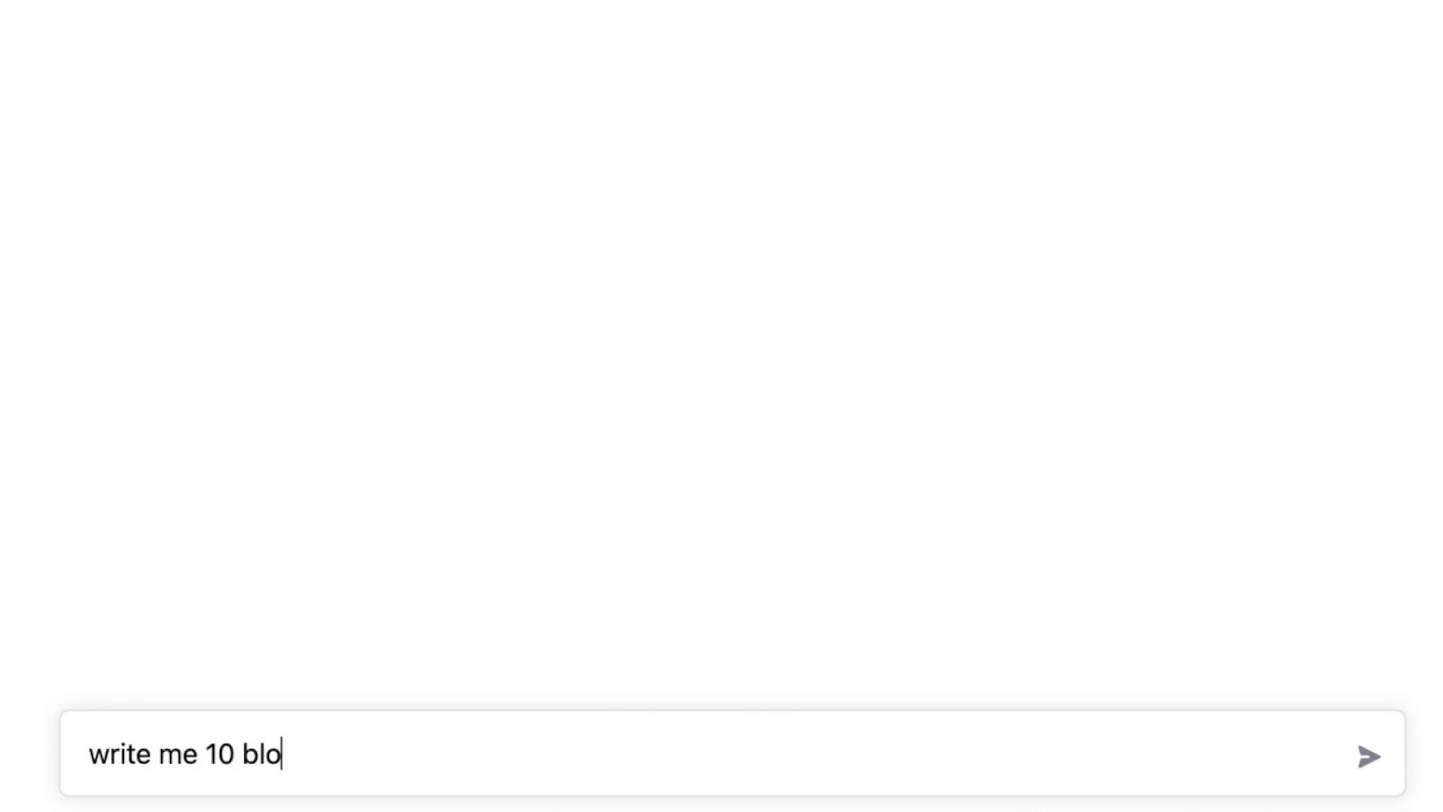
pyautogui.write('g post titles')
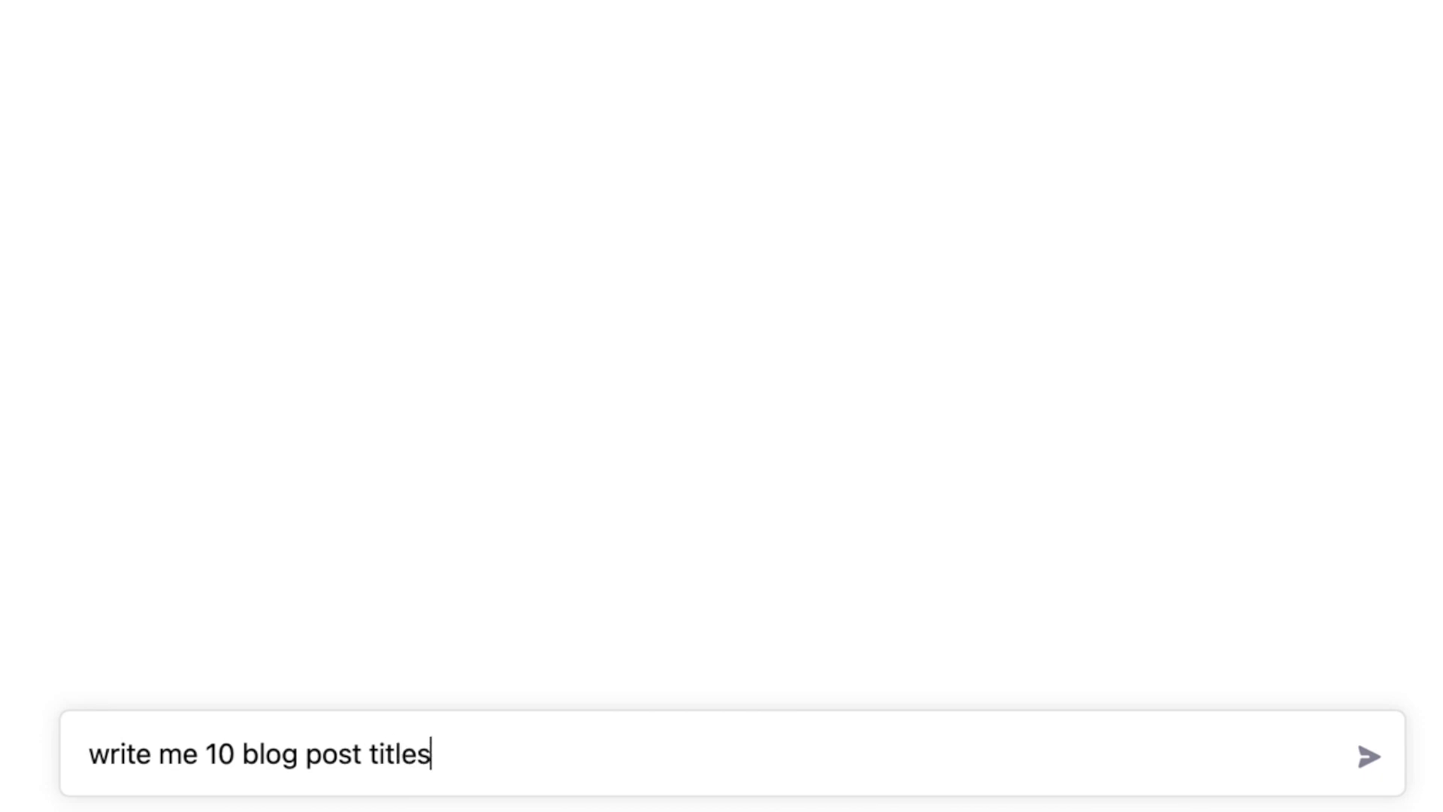
pyautogui.write(' that are ')
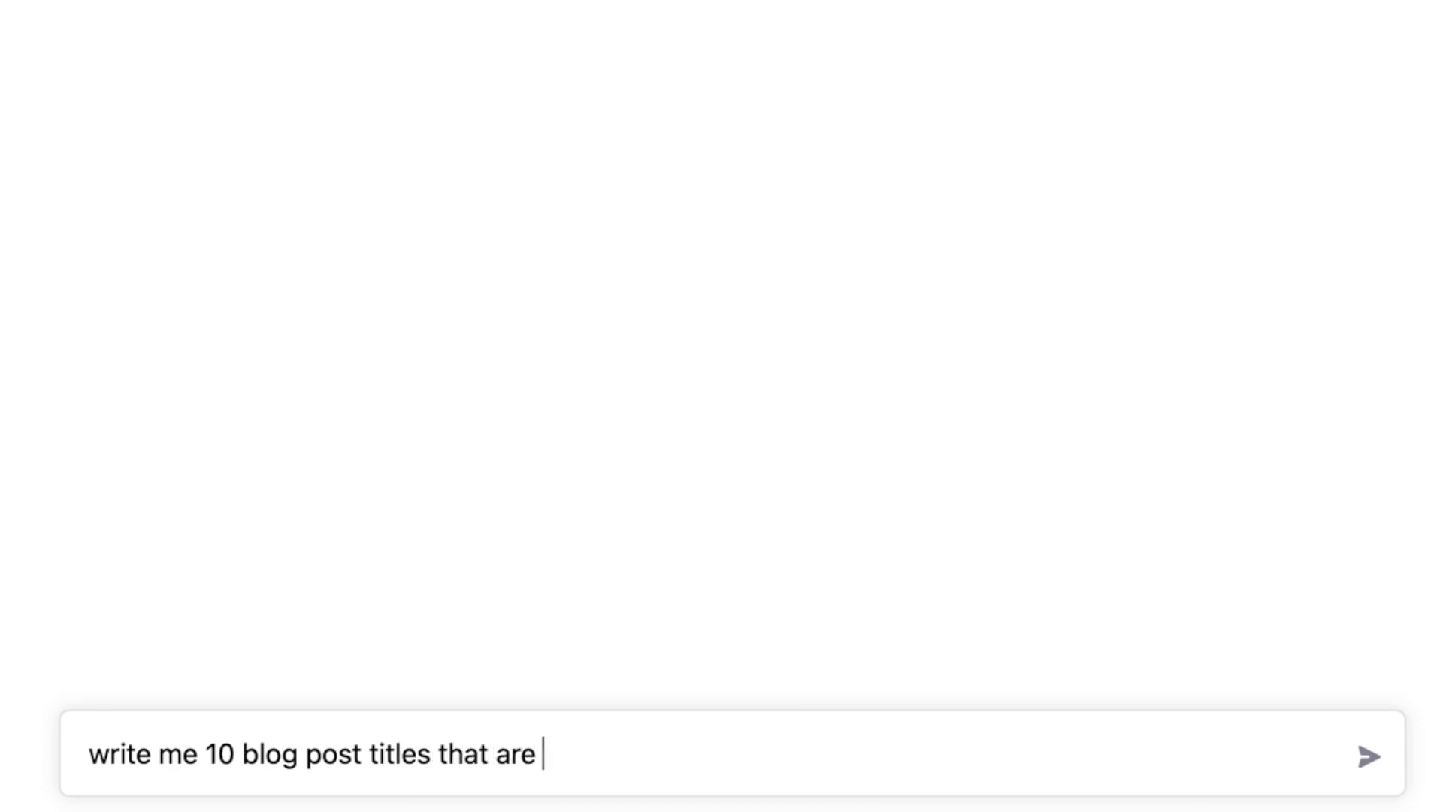
pyautogui.write('really ')
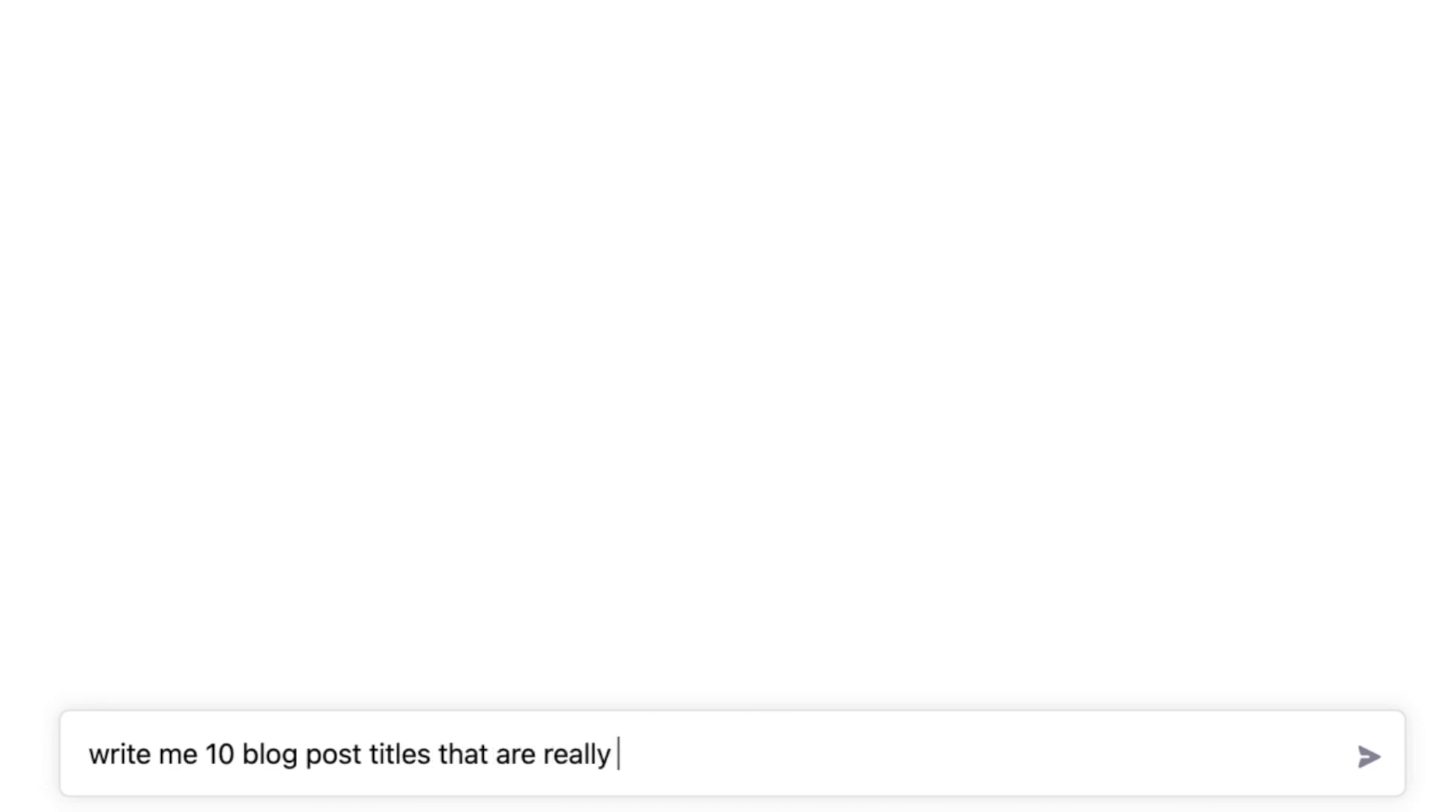
pyautogui.write('catchy a')
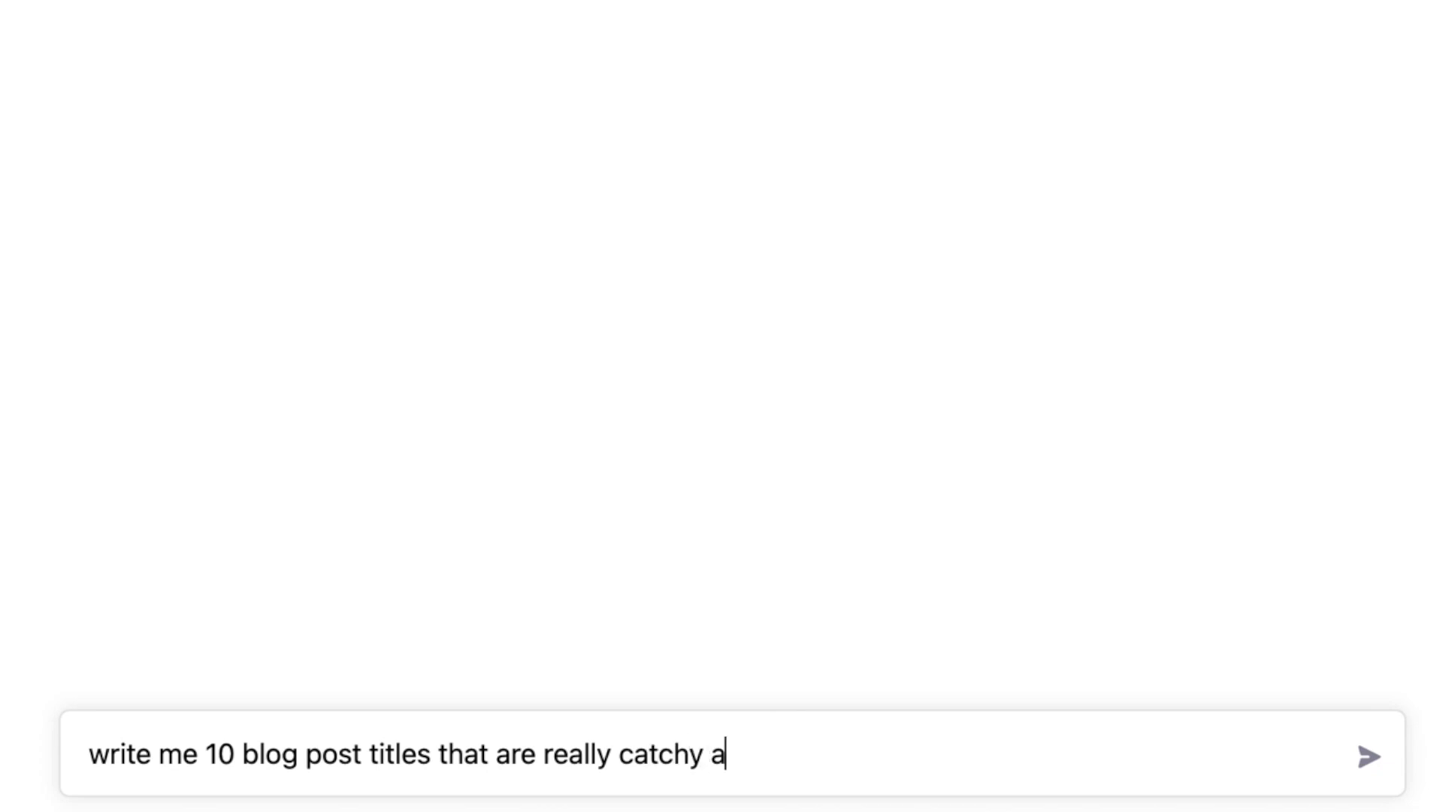
pyautogui.write('nd less than ')
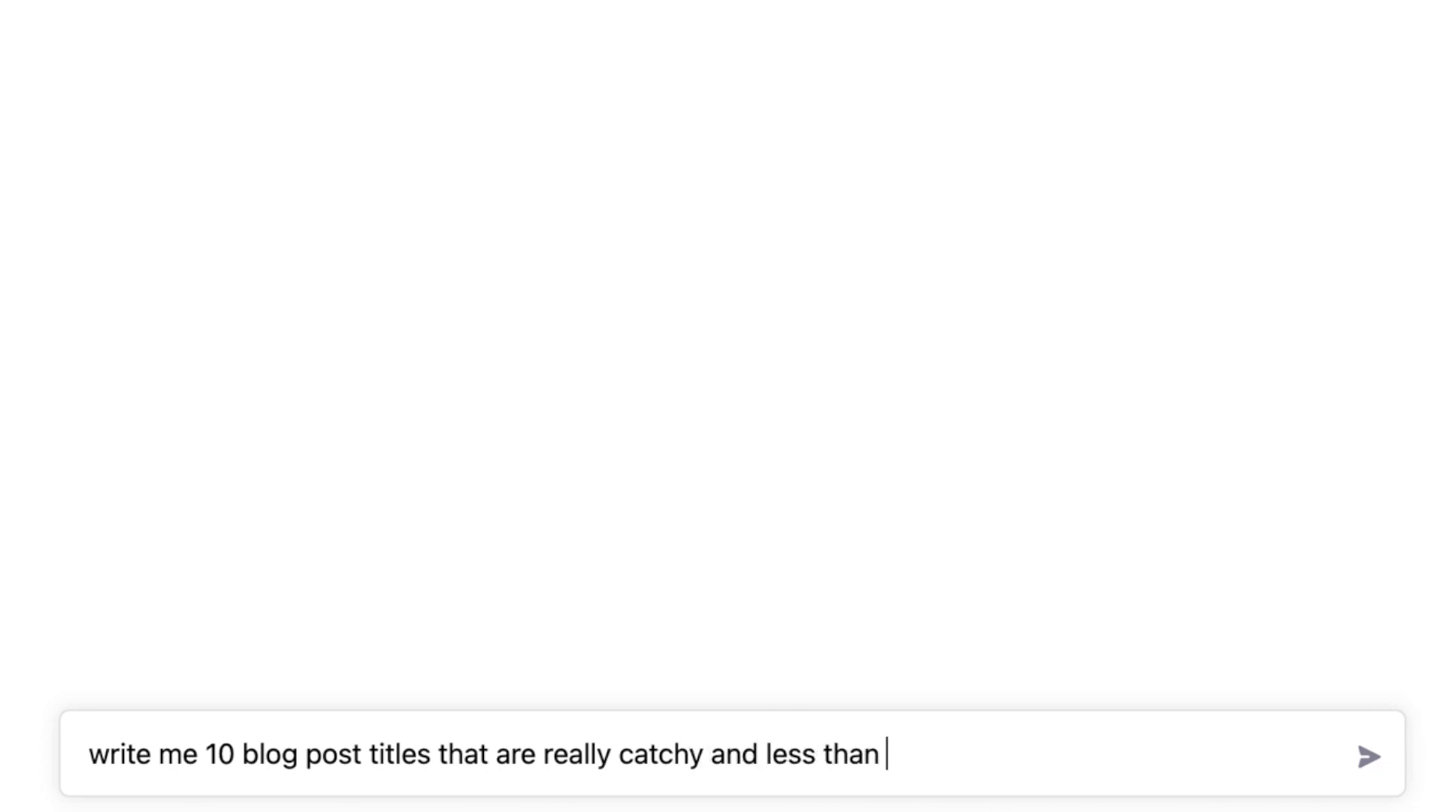
pyautogui.write('70 character')
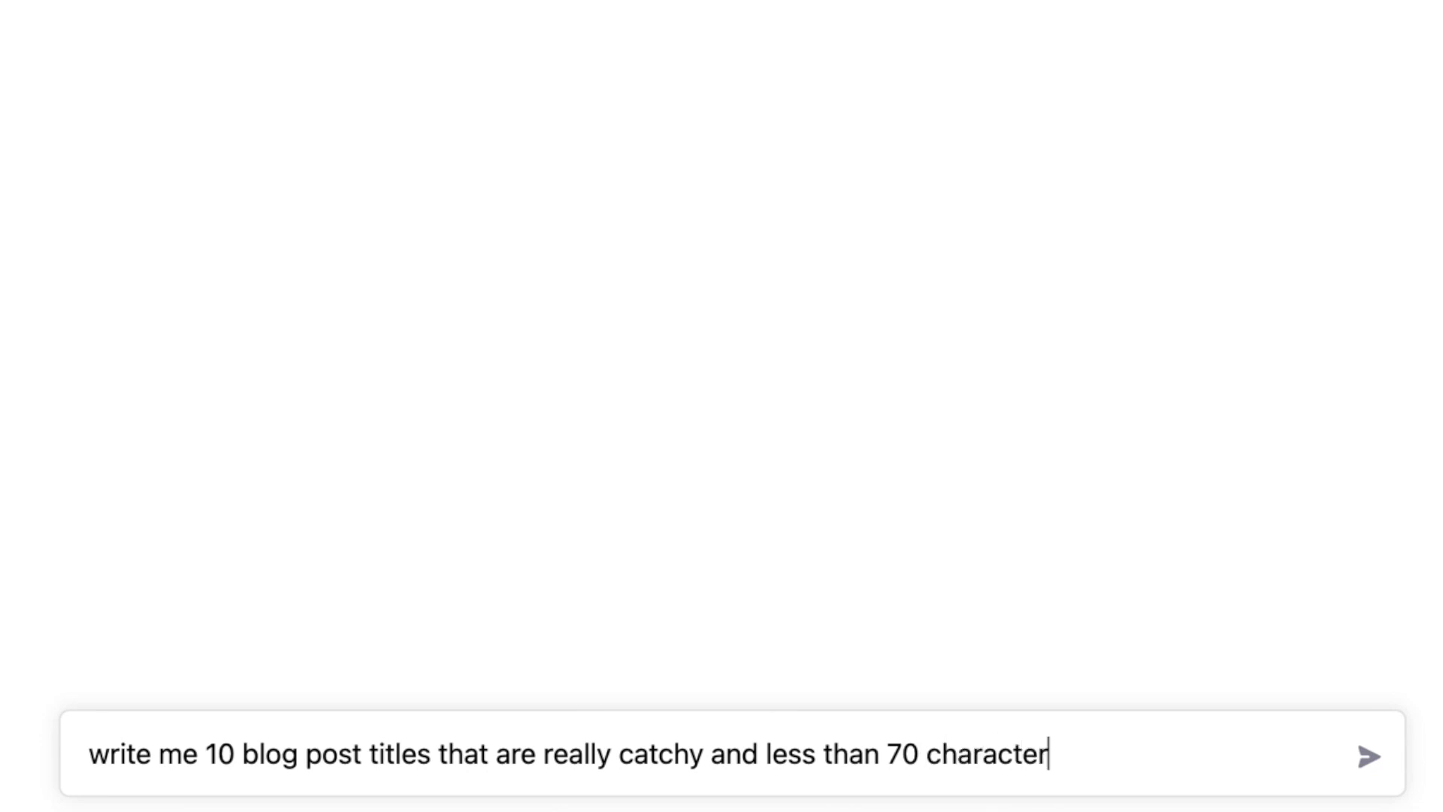
pyautogui.write('s for the')
pyautogui.write(' blog post')
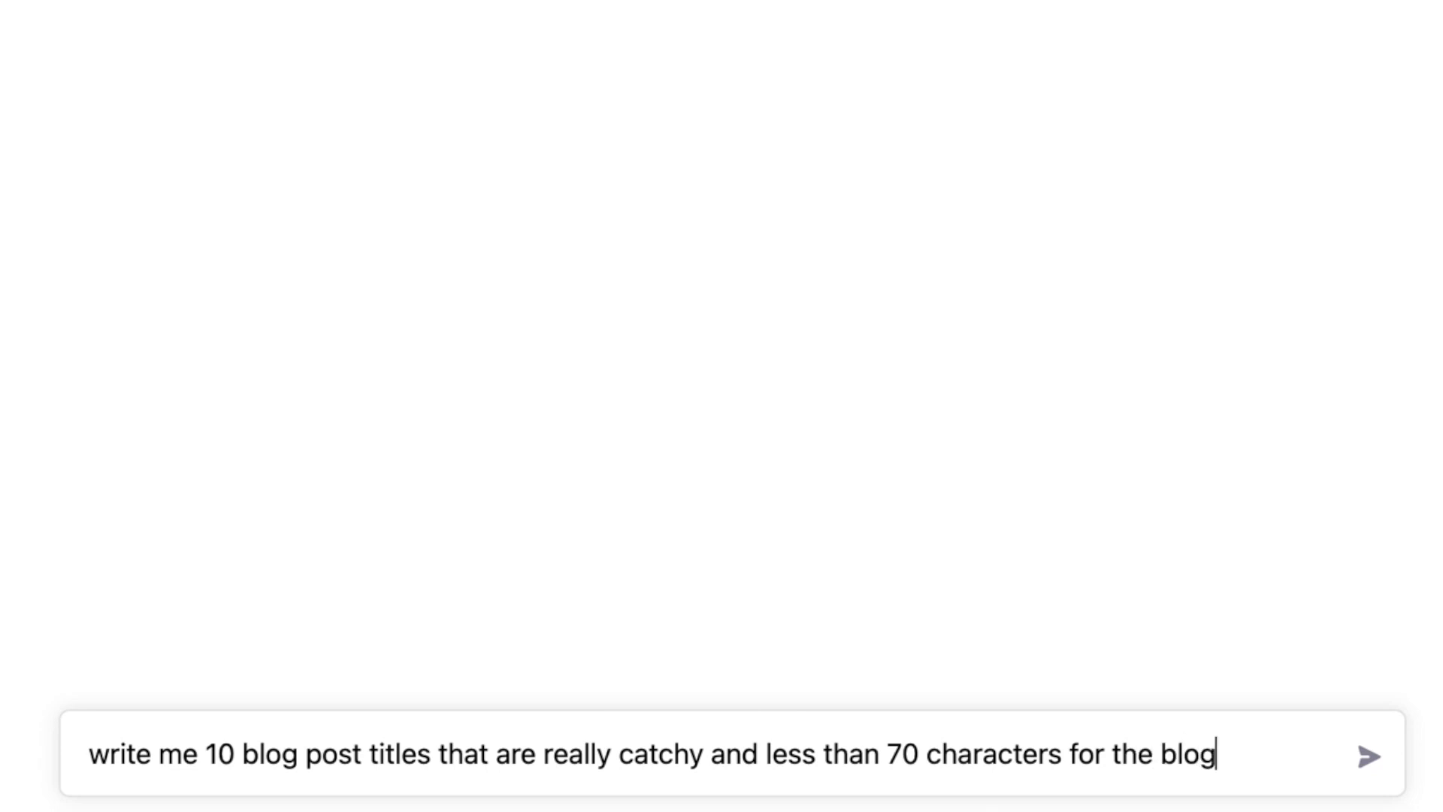
# Paste '11 Flowers with Negative Meanings' into the request, then highlight the sixth returned title
pyautogui.write('11 Flowers with Negative Meanings')
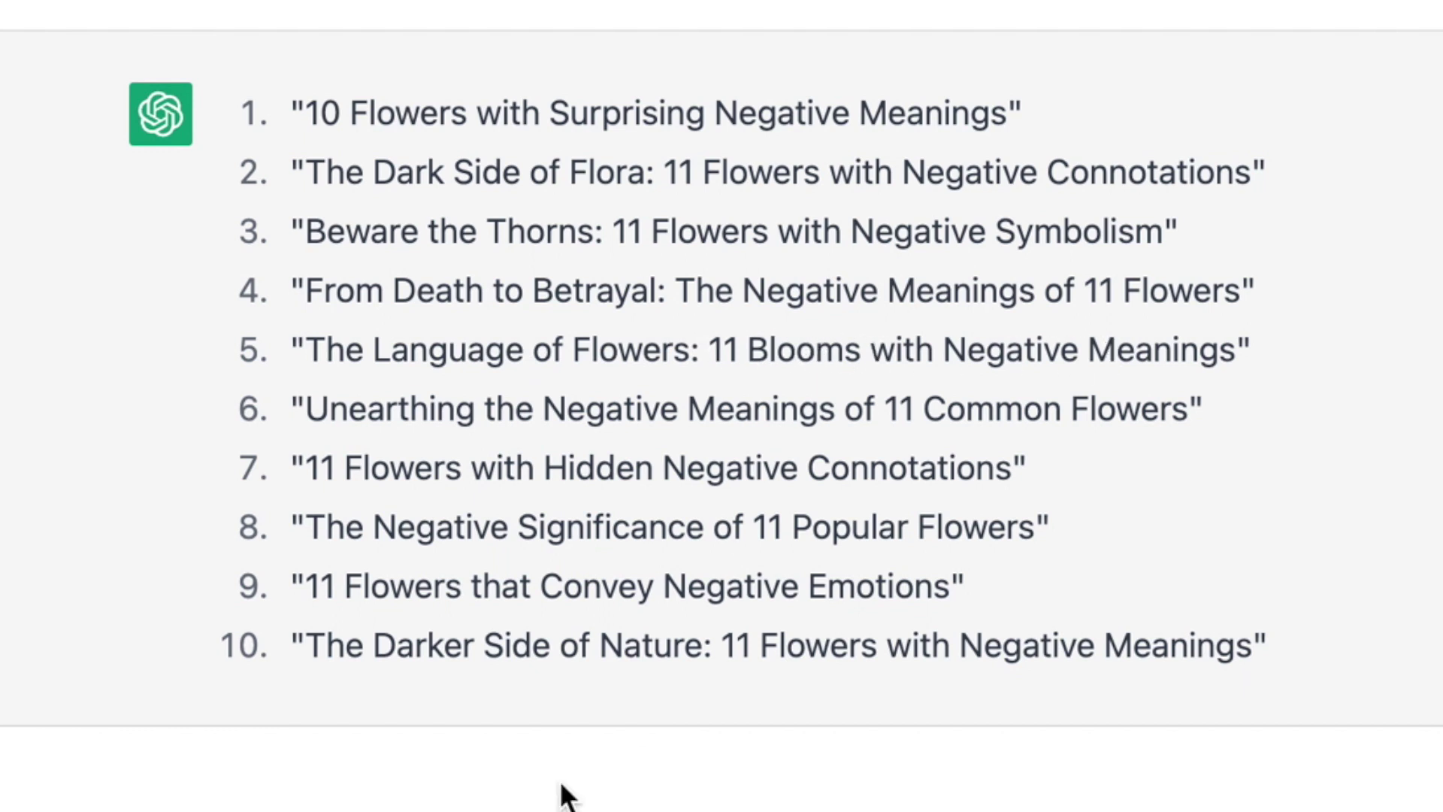
pyautogui.moveTo(308, 409); pyautogui.dragTo(1192, 406)
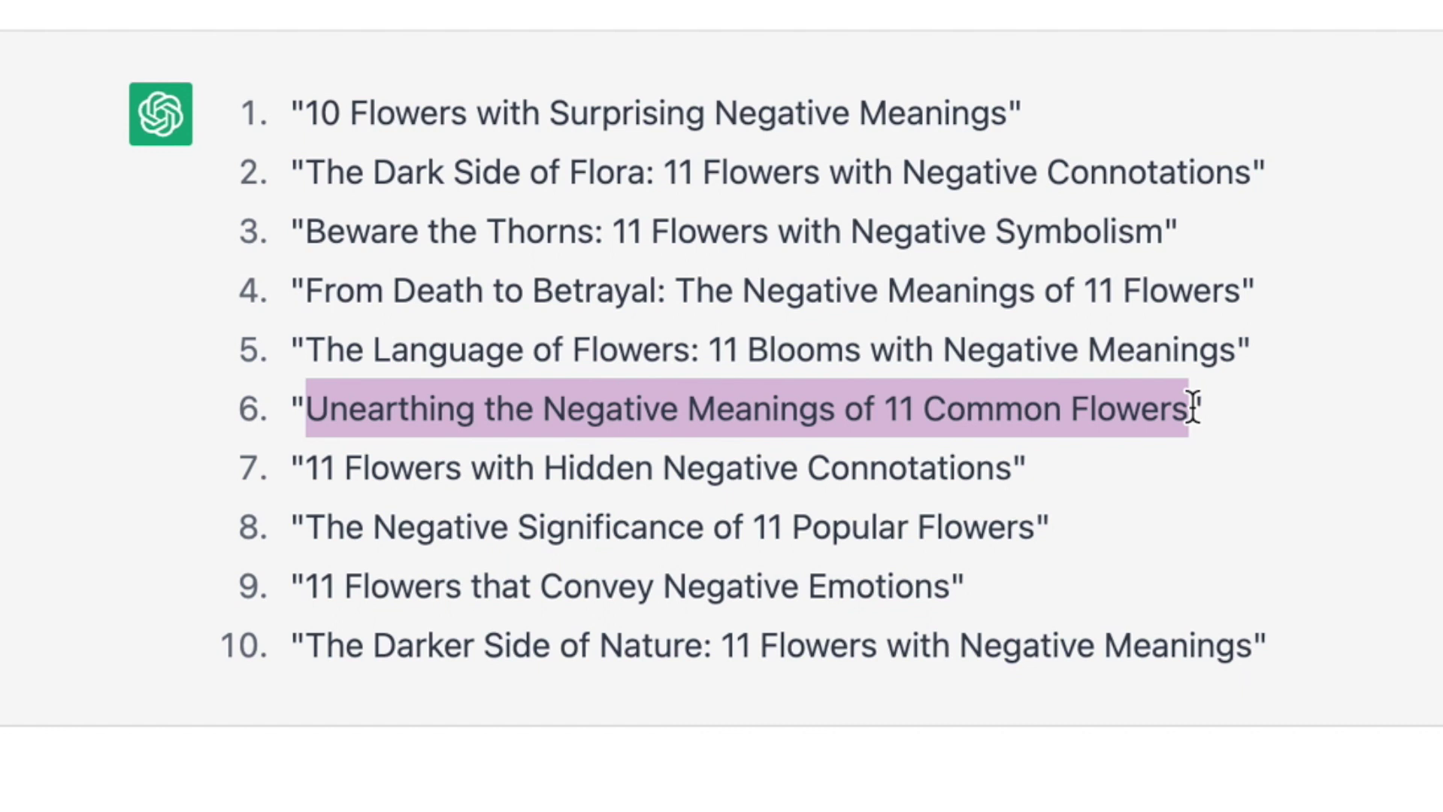
pyautogui.click(686, 520)
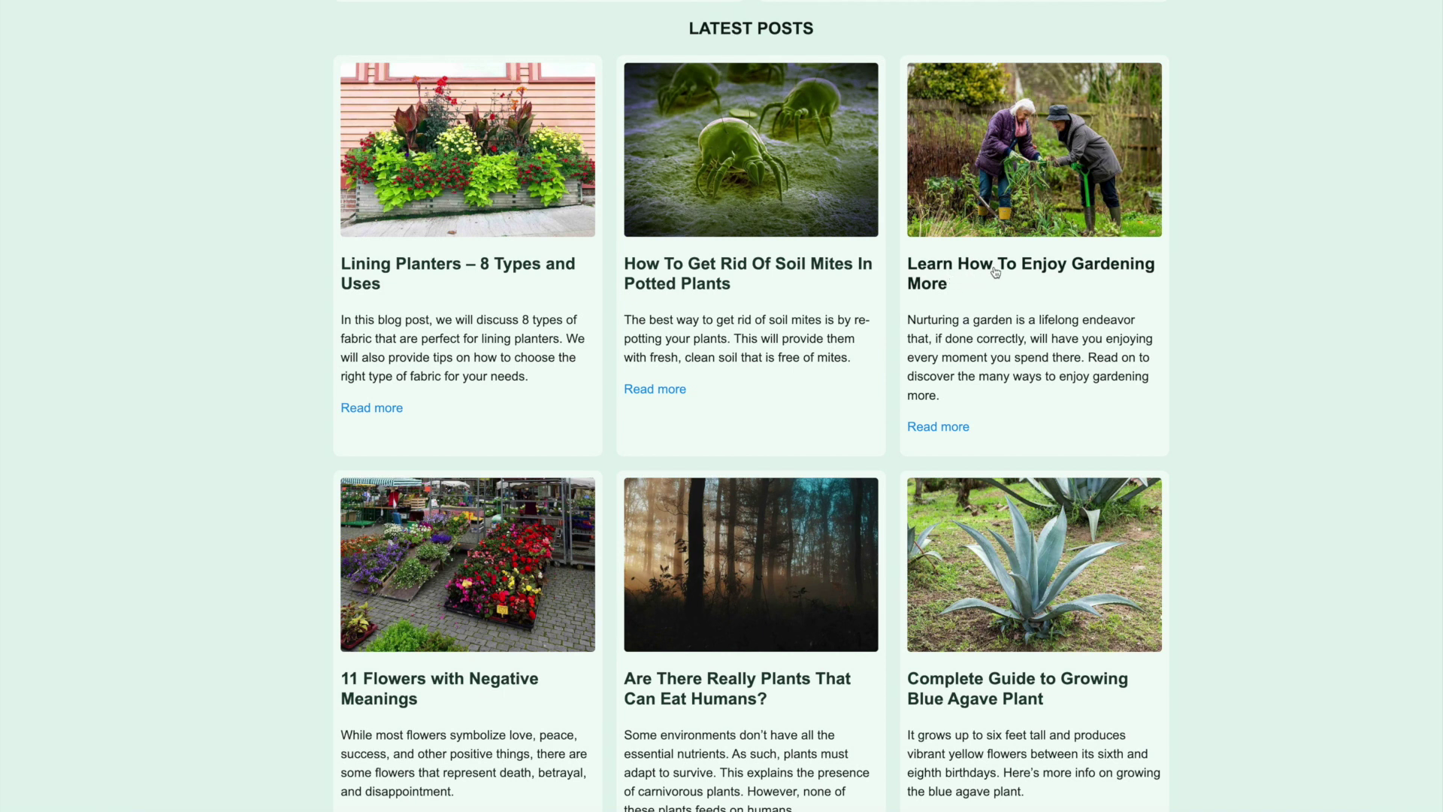
# Open the 'Learn How To Enjoy Gardening More' post and copy its title
pyautogui.click(990, 208)
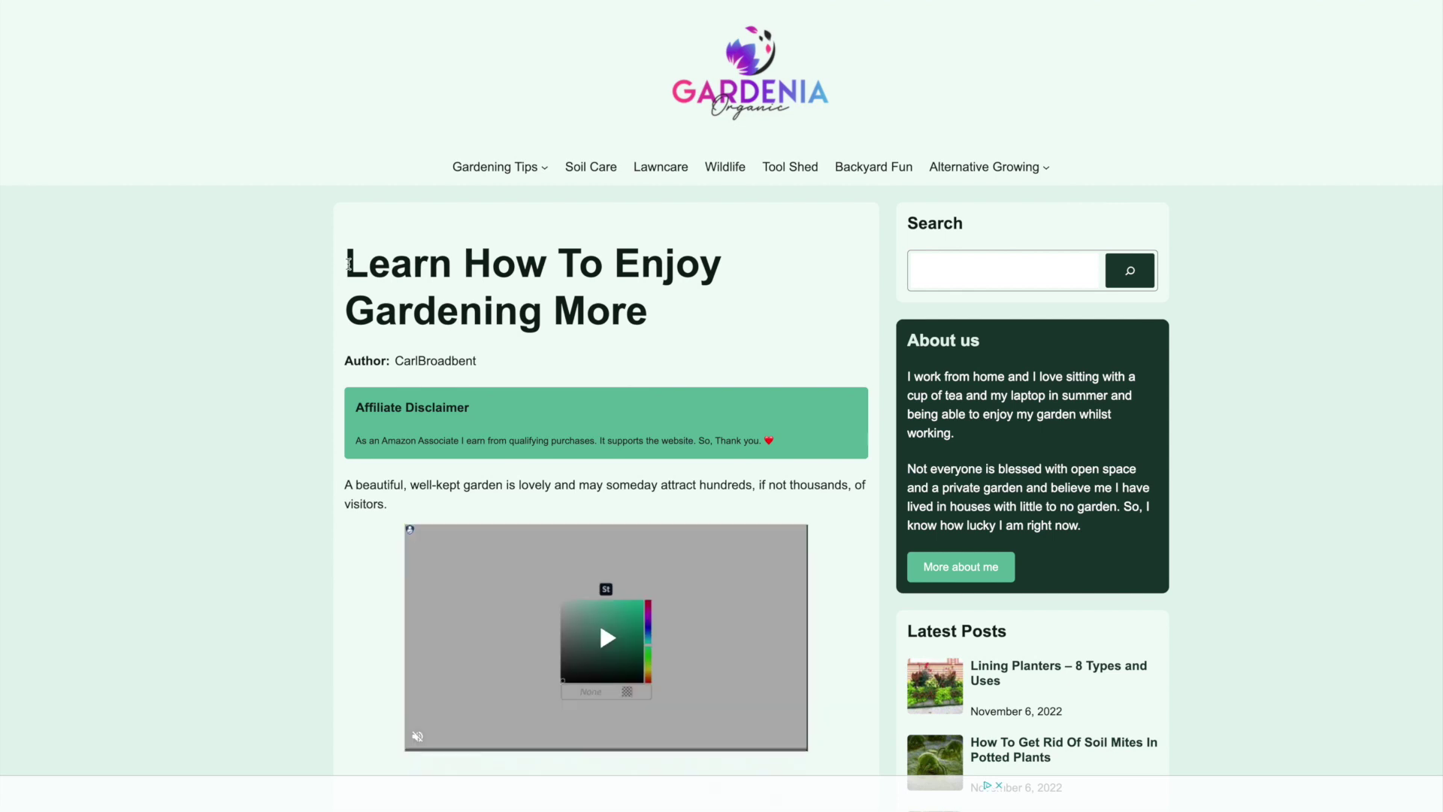
pyautogui.moveTo(348, 263); pyautogui.dragTo(654, 309)
pyautogui.rightClick(603, 297)
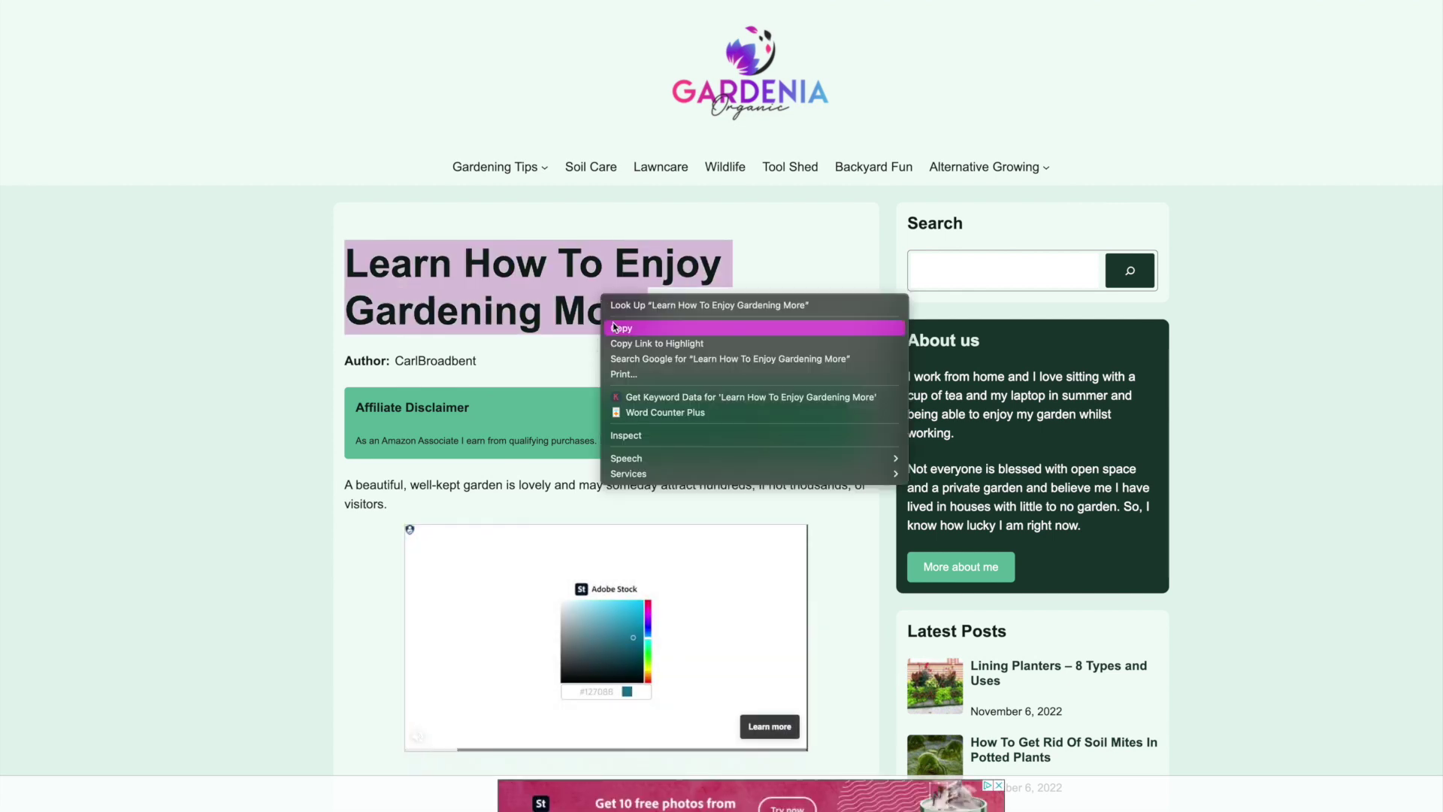
pyautogui.click(615, 327)
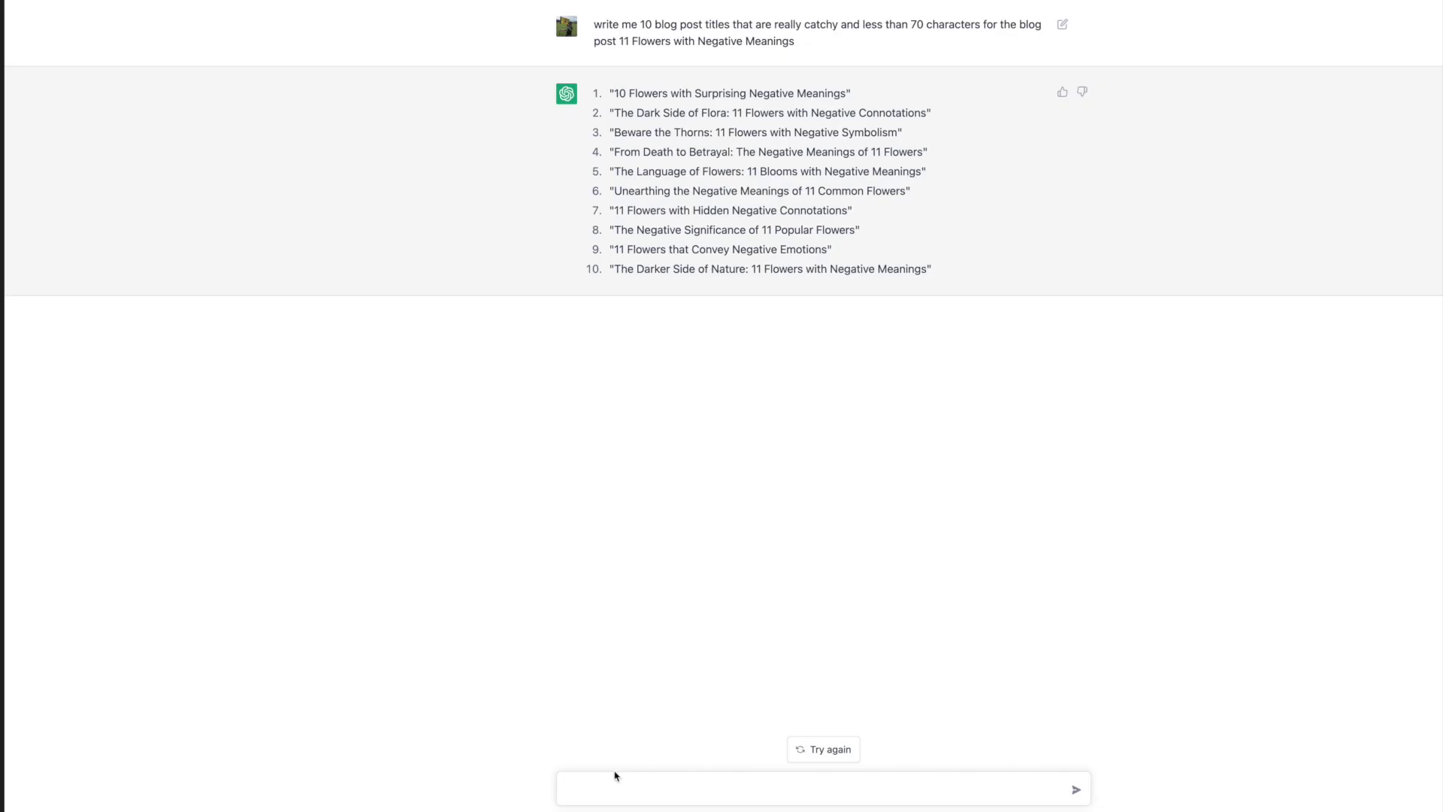
# Ask for 5 amazing click-worthy titles for the quoted post "Learn How To Enjoy Gardening More"
pyautogui.write('write me 5 titles with amazing')
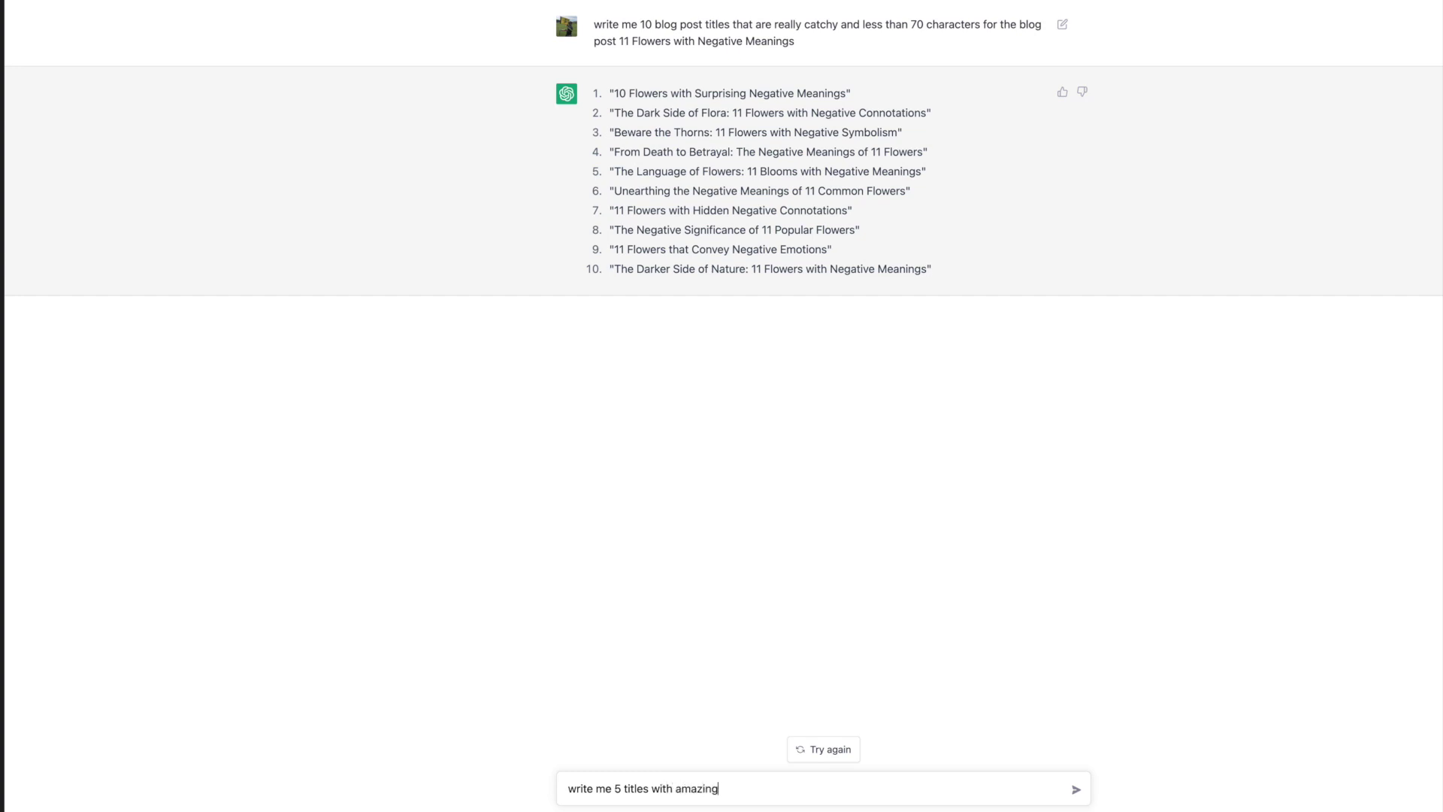
pyautogui.write(' click worthy titles for a blog post ')
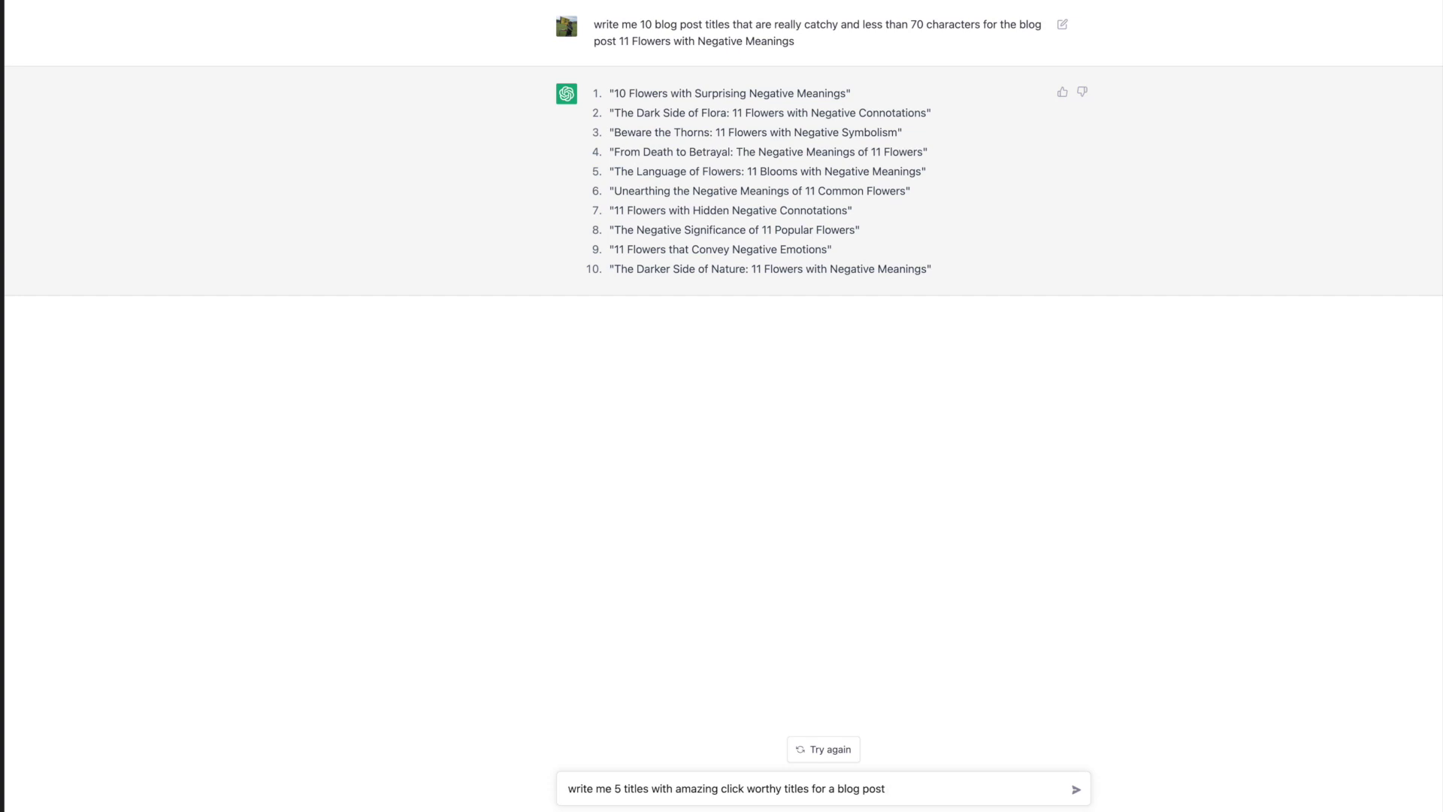
pyautogui.write('called')
pyautogui.press('super+v')
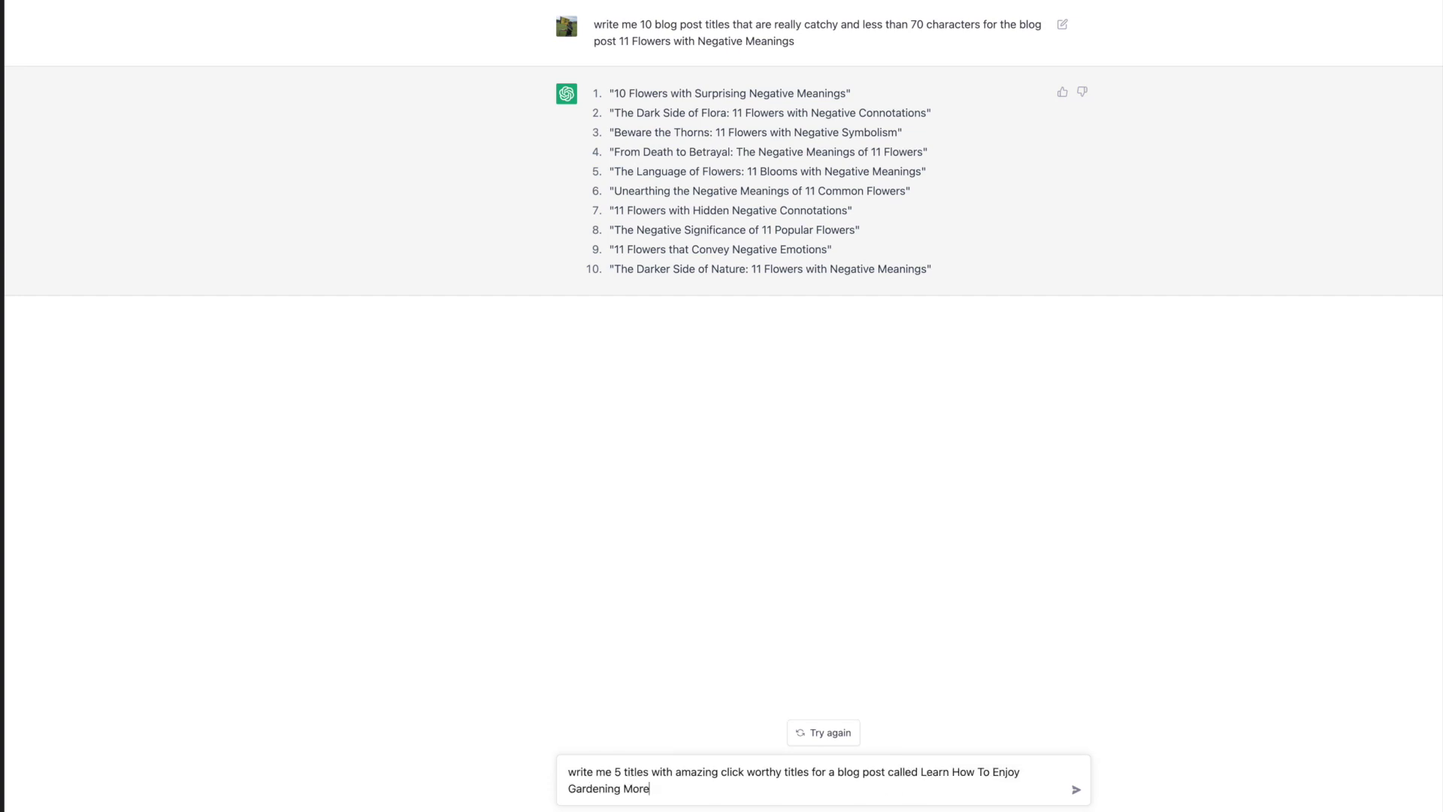
pyautogui.click(922, 771)
pyautogui.write('"')
pyautogui.click(681, 787)
pyautogui.write('"')
pyautogui.click(1077, 791)
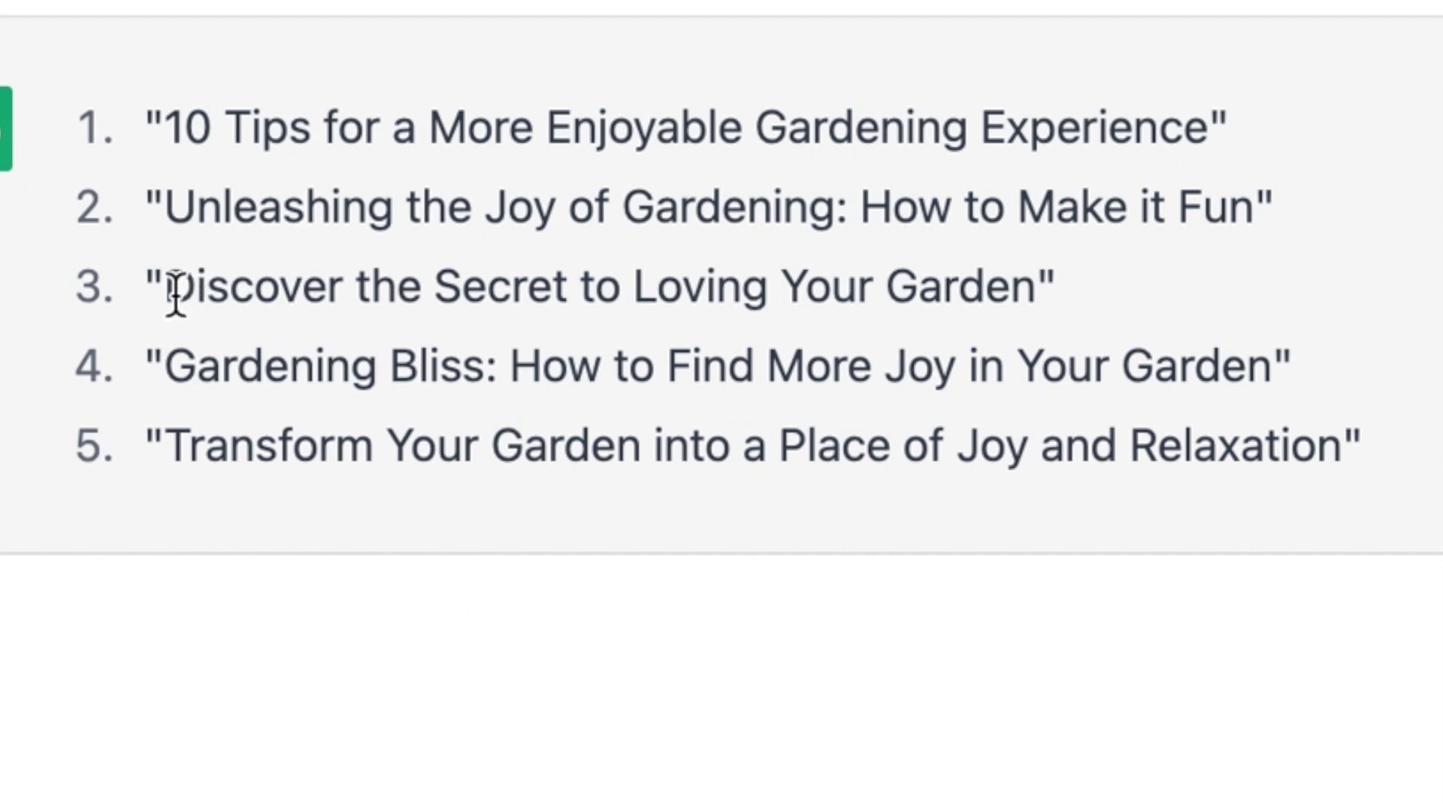
# Highlight the third of the five suggested gardening titles, then deselect it
pyautogui.moveTo(175, 293); pyautogui.dragTo(1054, 279)
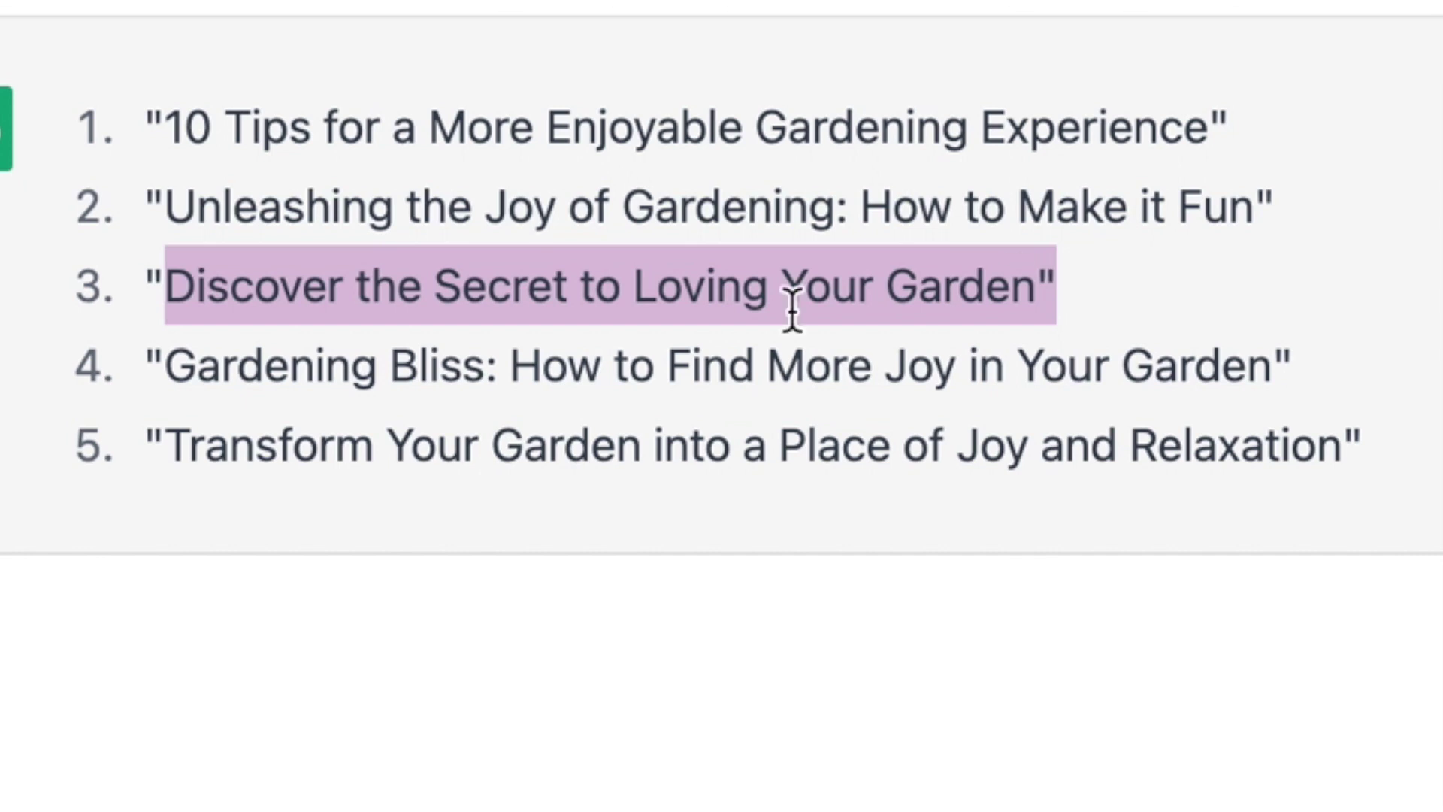
pyautogui.click(380, 364)
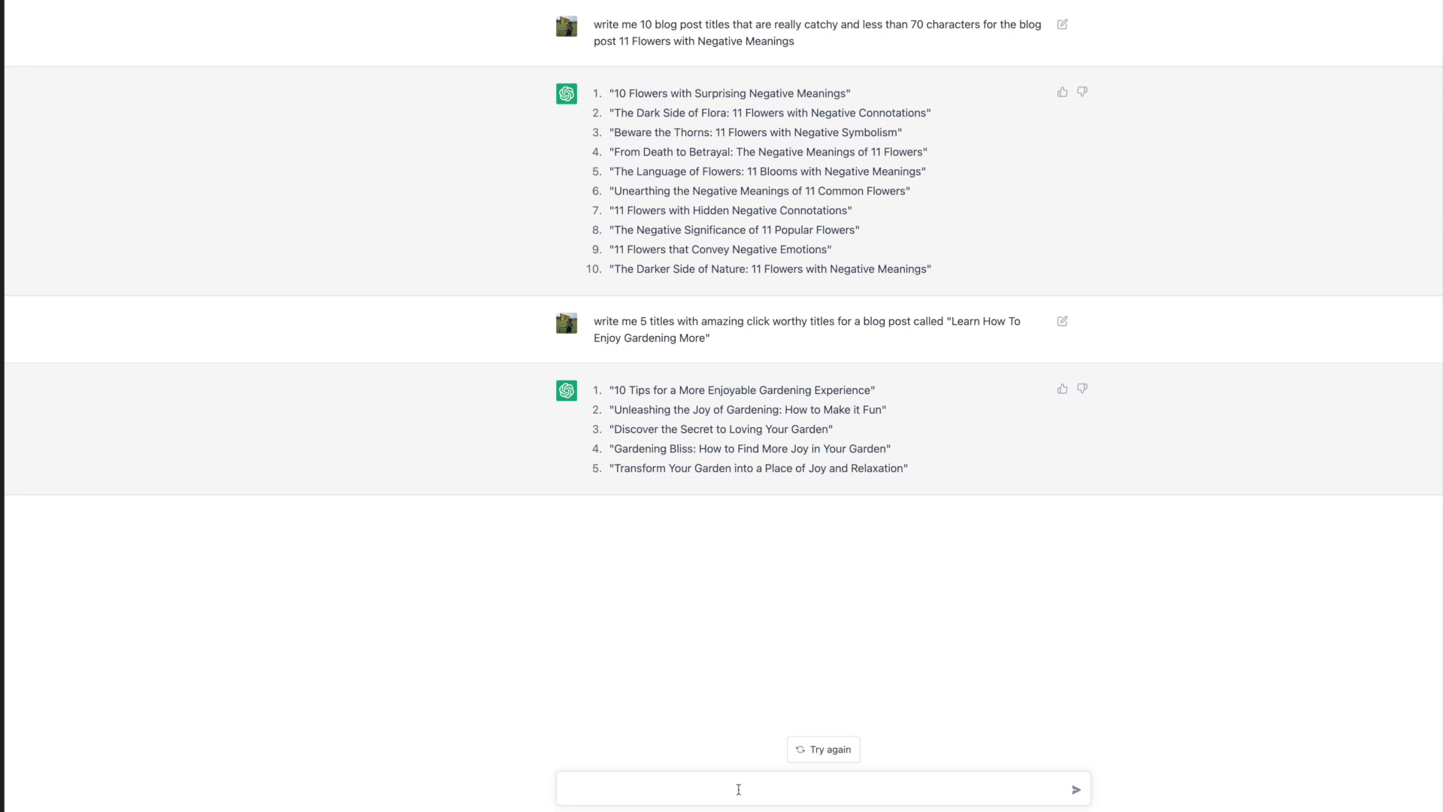
# Send the follow-up 'write more but with a funny tone' for more gardening titles
pyautogui.click(739, 789)
pyautogui.write('write ')
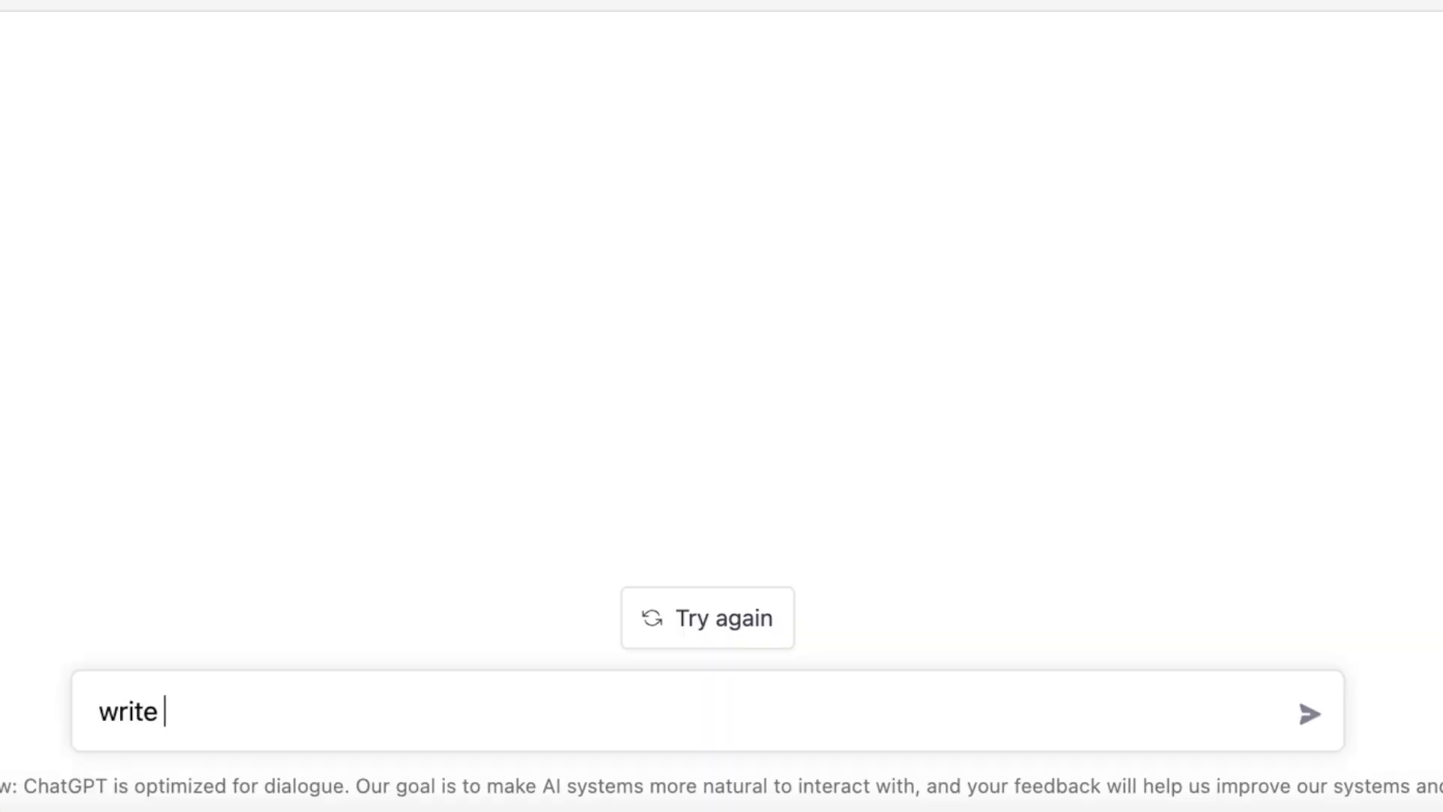
pyautogui.write('more but ')
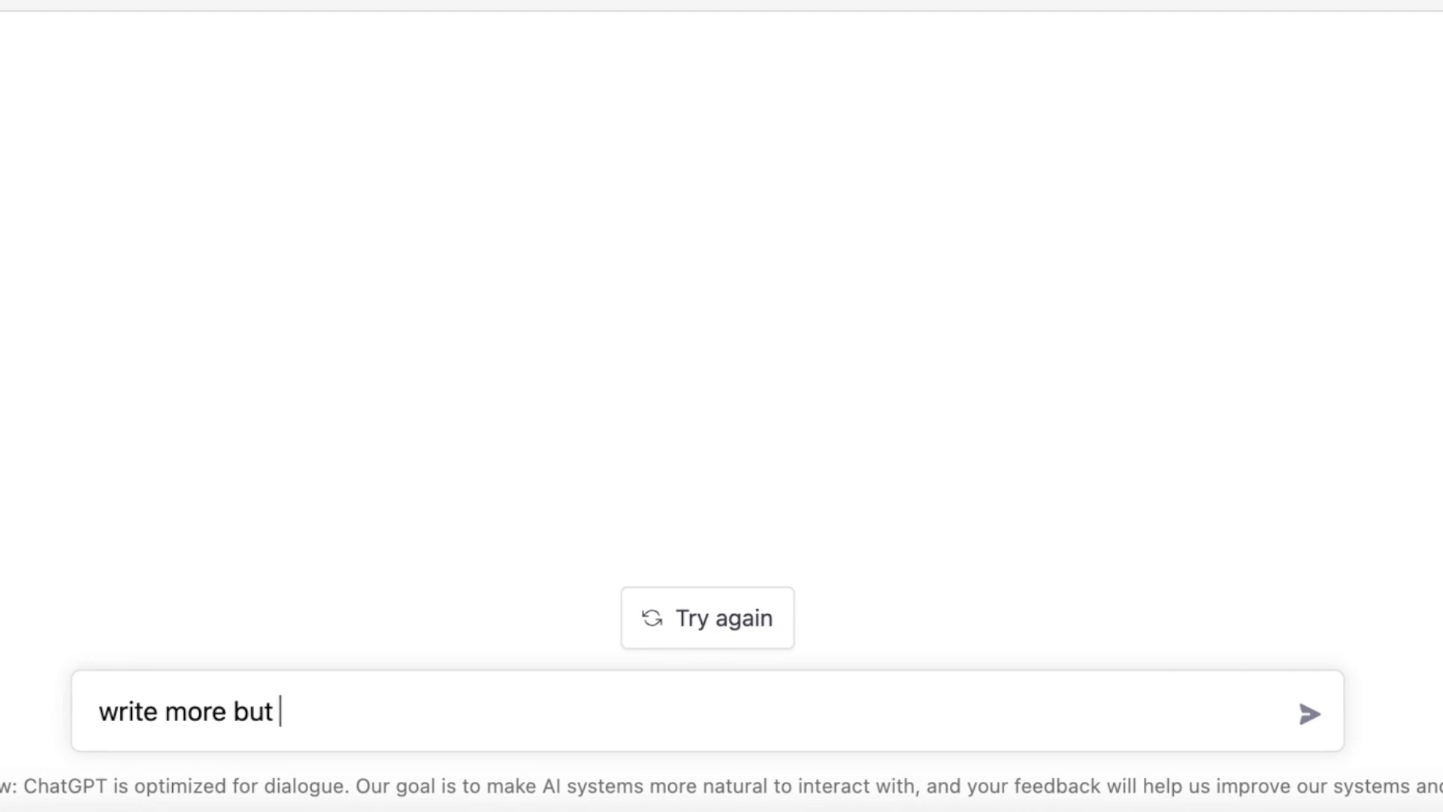
pyautogui.write('with a funny ')
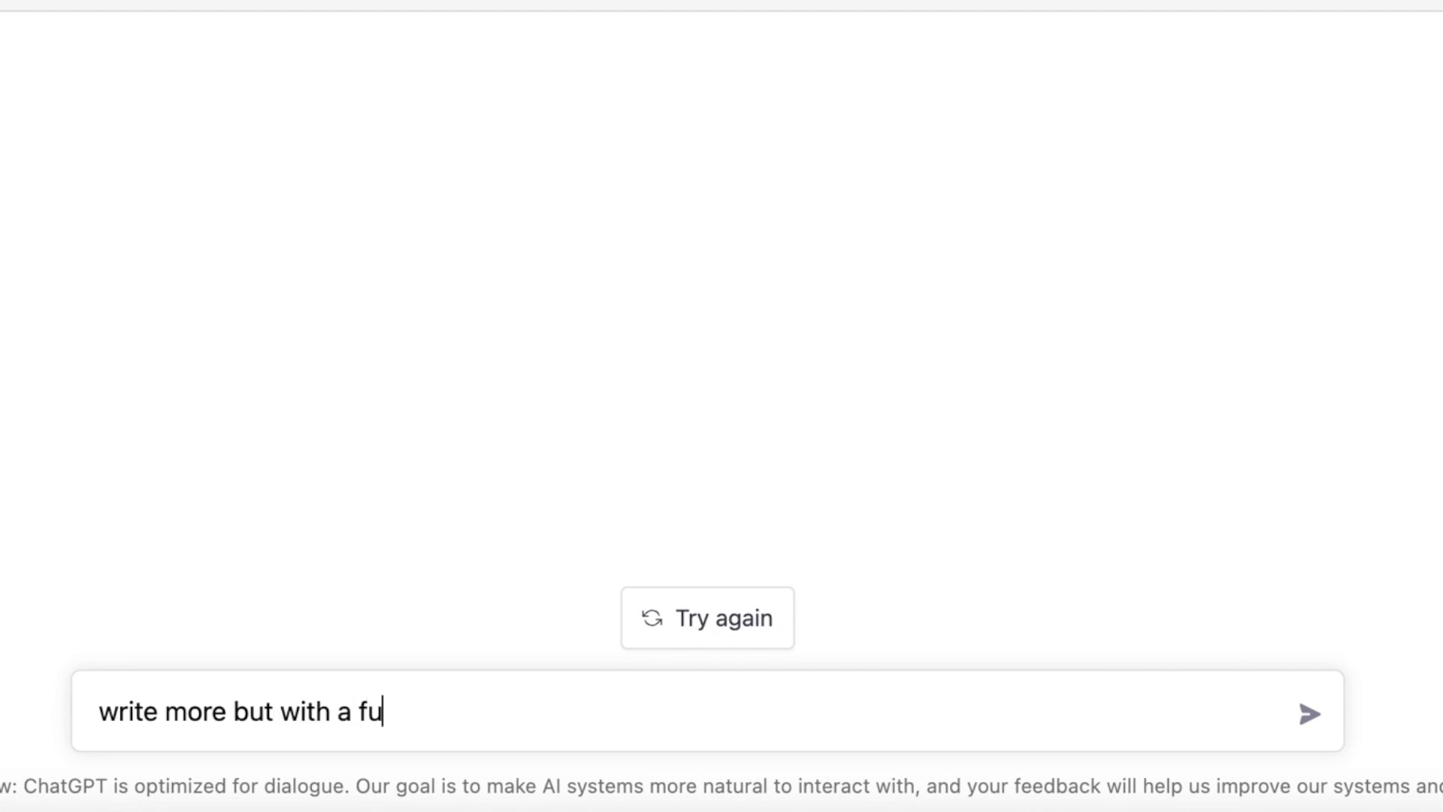
pyautogui.write('tone')
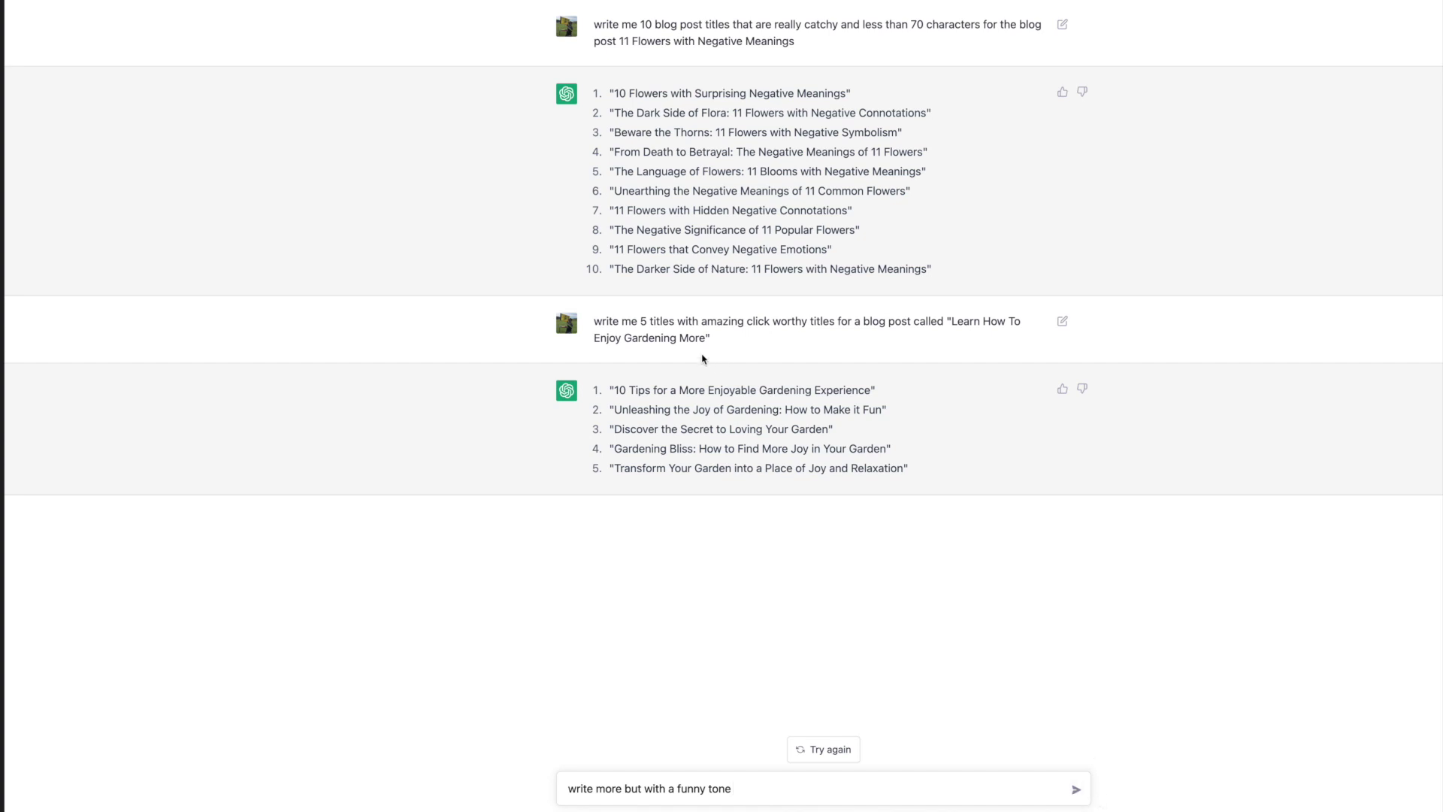
pyautogui.moveTo(594, 321); pyautogui.dragTo(908, 320)
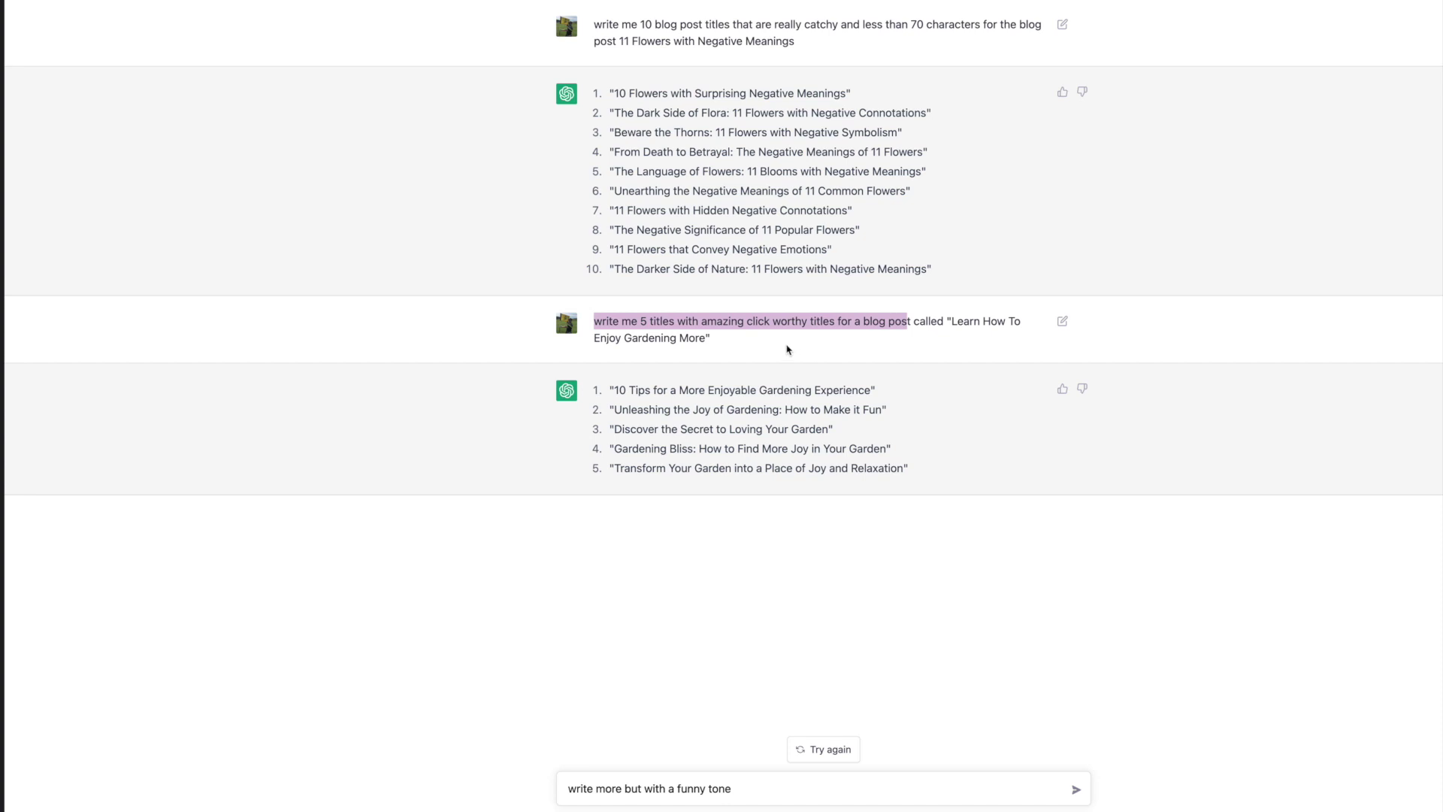
pyautogui.click(745, 786)
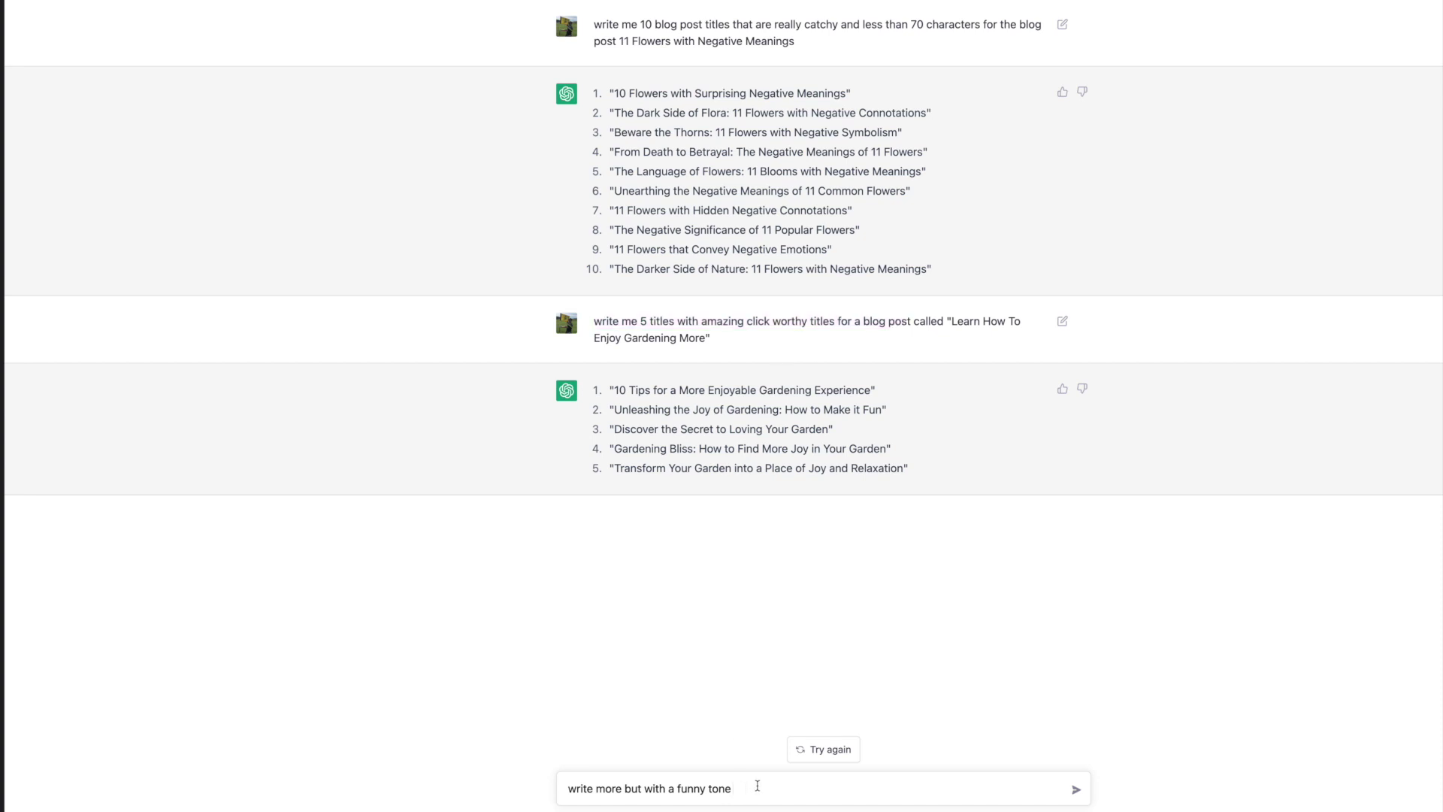
pyautogui.click(1077, 791)
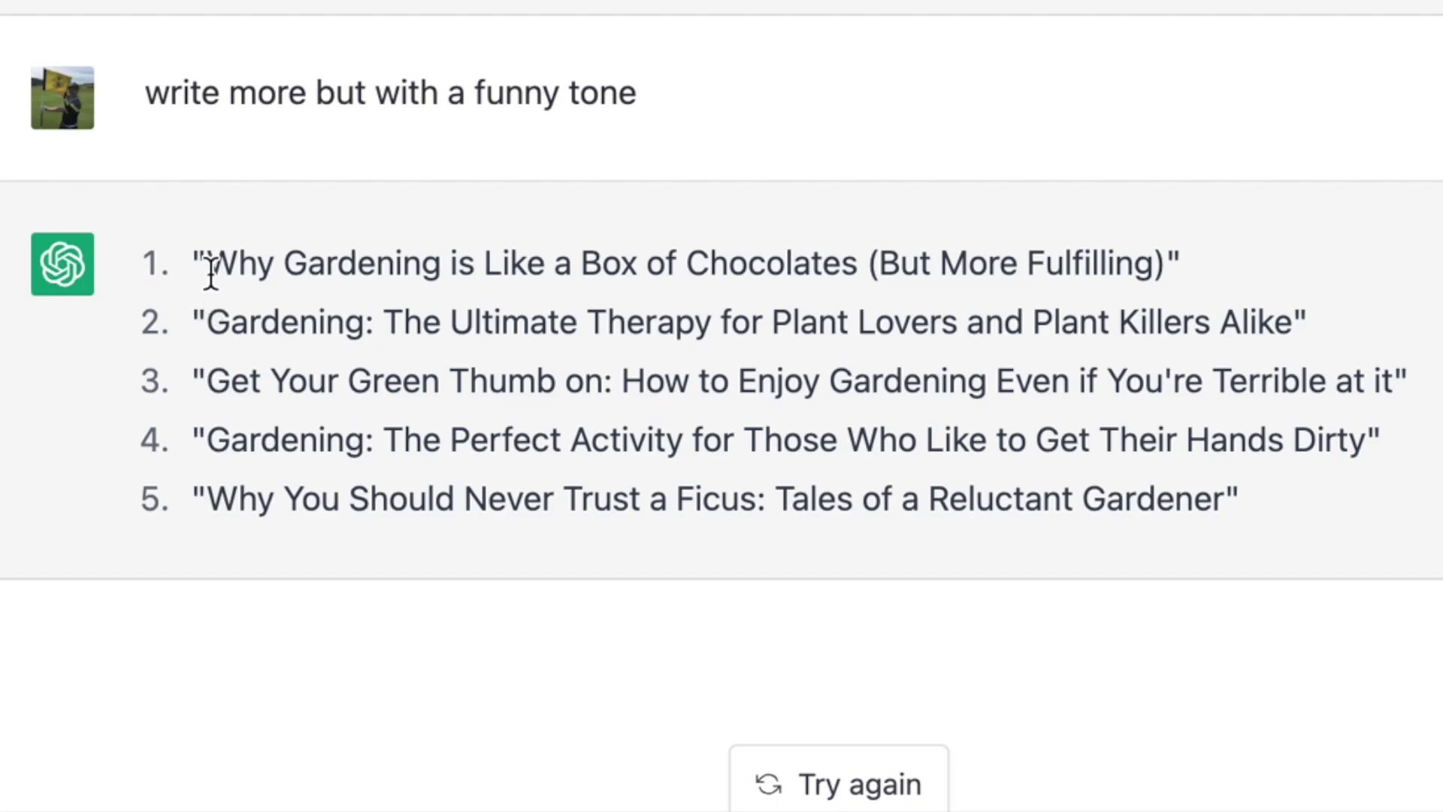
# Highlight funny titles 1, 3 and 4 in the reply in turn, then clear the selection
pyautogui.moveTo(211, 274); pyautogui.dragTo(857, 271)
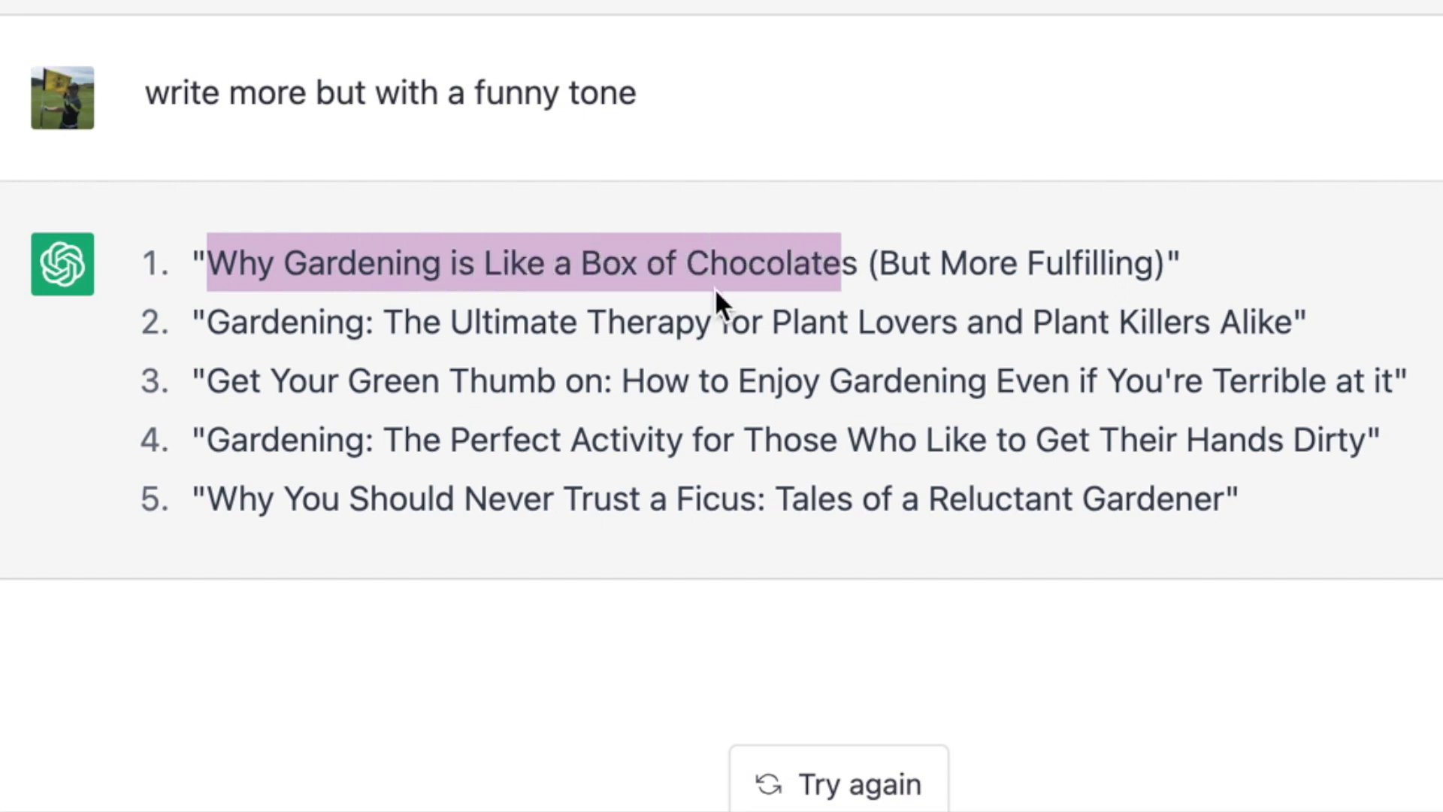
pyautogui.click(710, 304)
pyautogui.moveTo(208, 382); pyautogui.dragTo(593, 389)
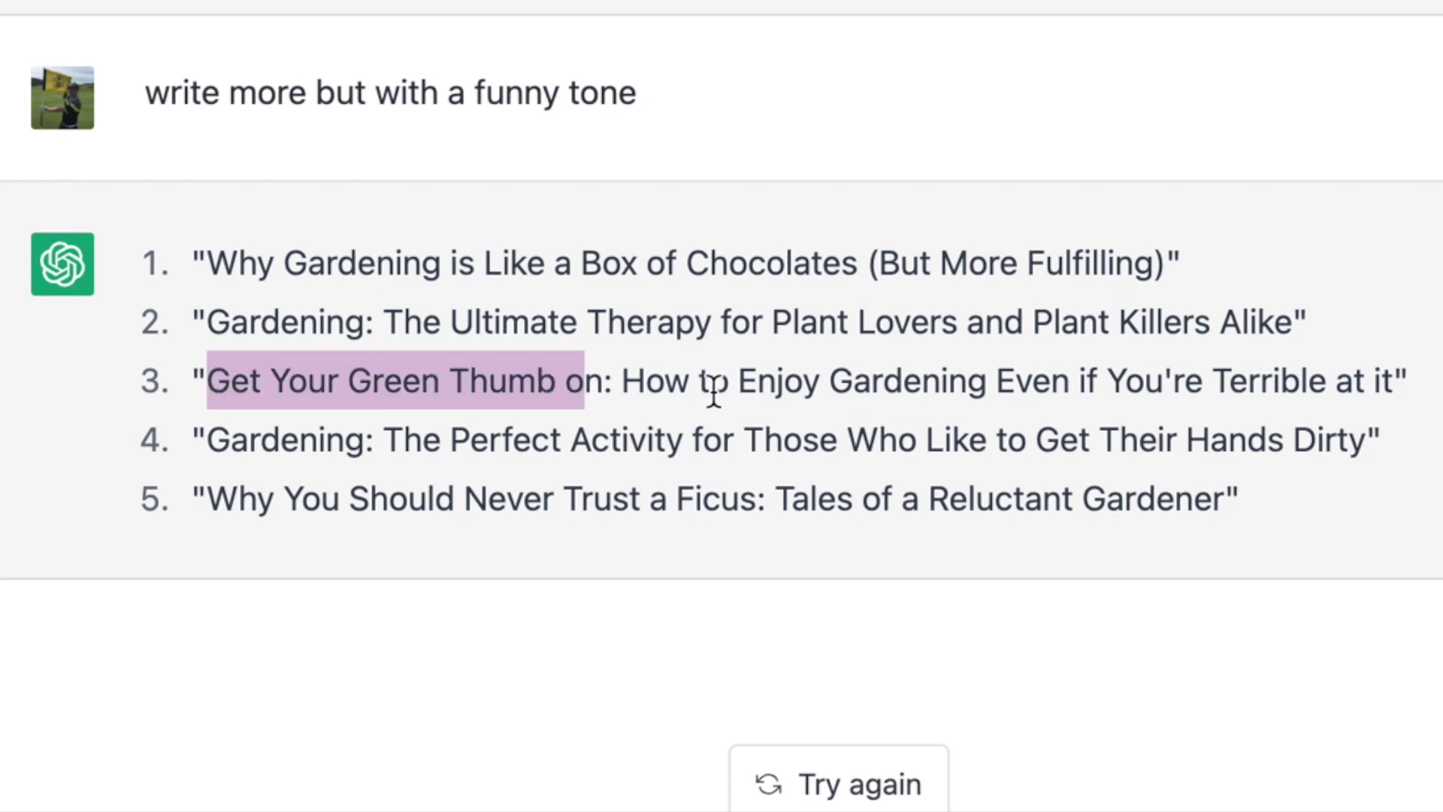
pyautogui.moveTo(209, 441); pyautogui.dragTo(1401, 426)
pyautogui.click(1374, 493)
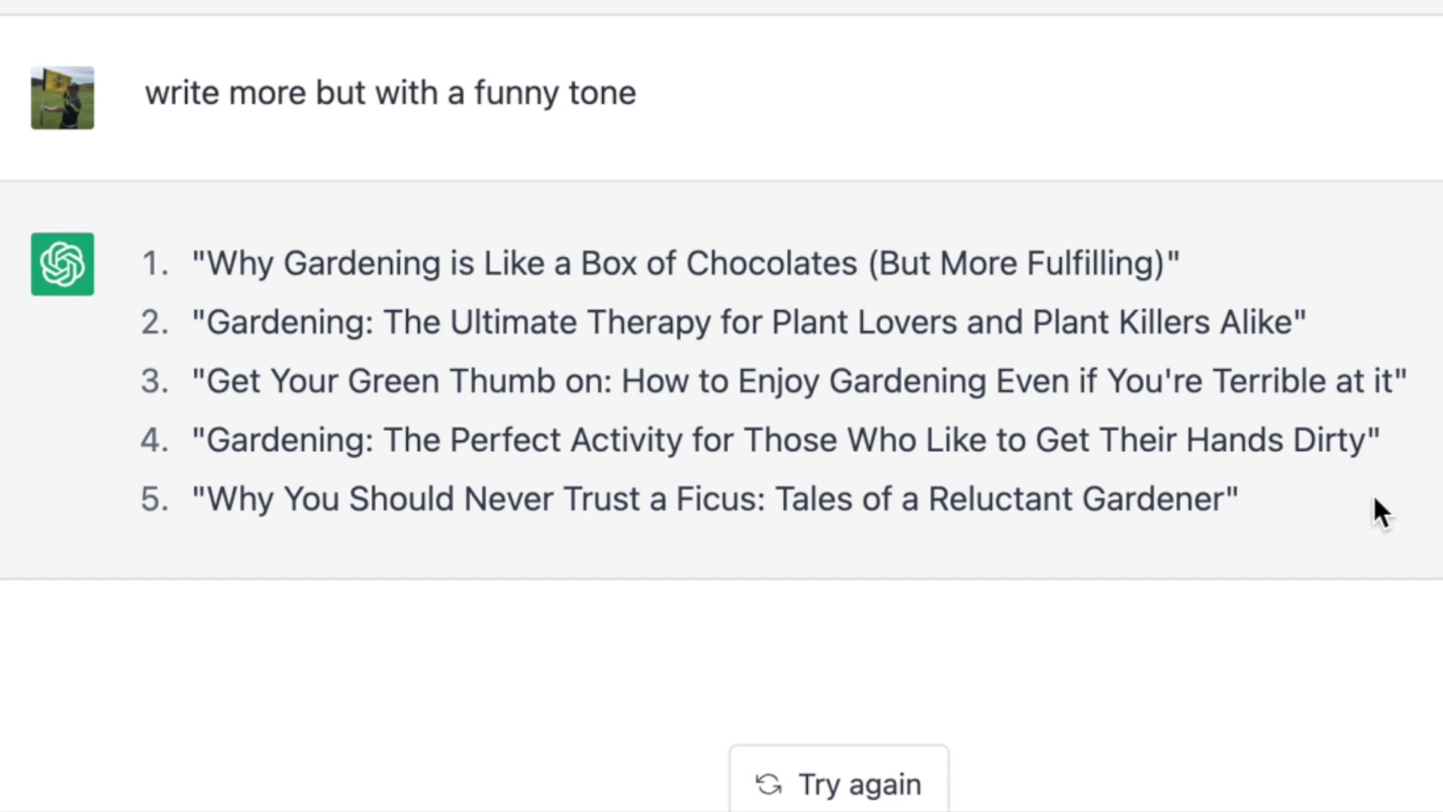